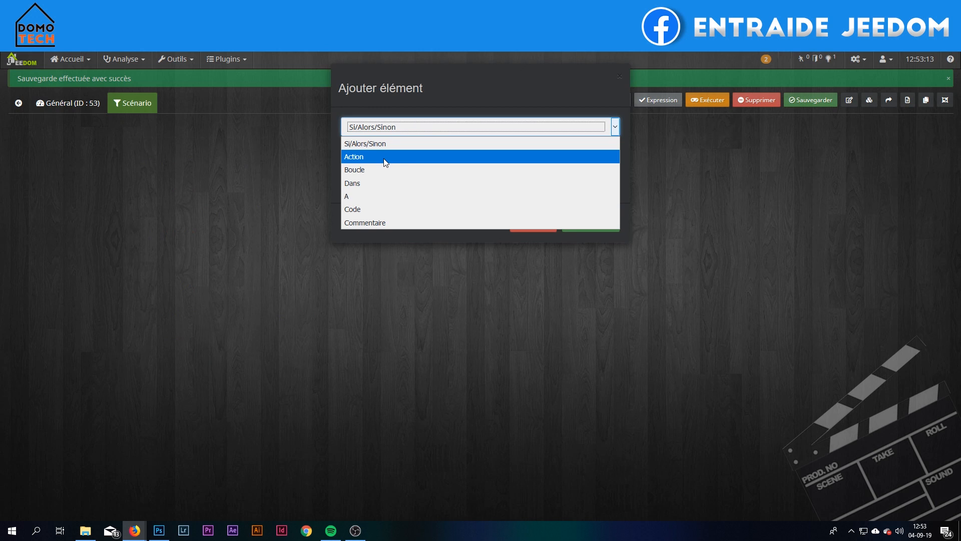
Add an Action block to the scenario and insert one empty action in it
click(385, 157)
click(587, 221)
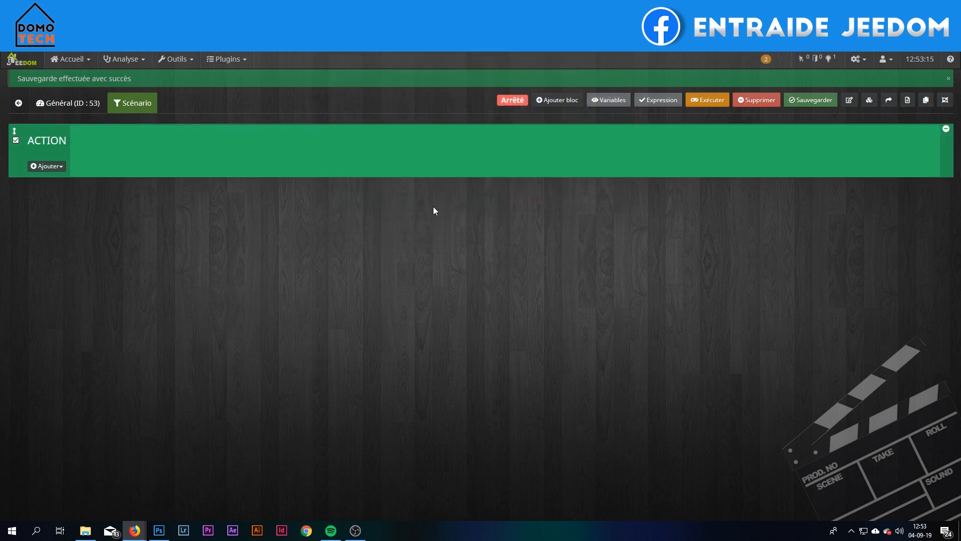
click(40, 166)
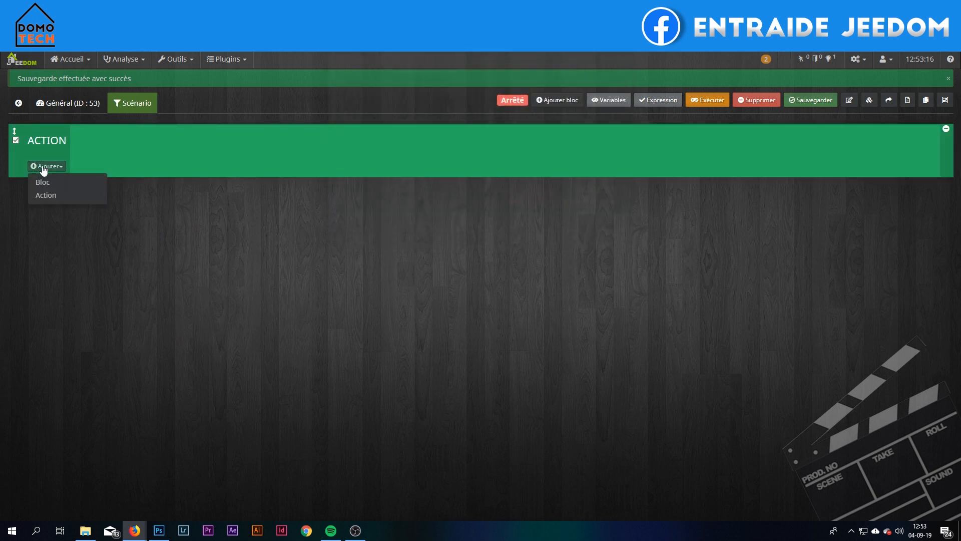
click(59, 194)
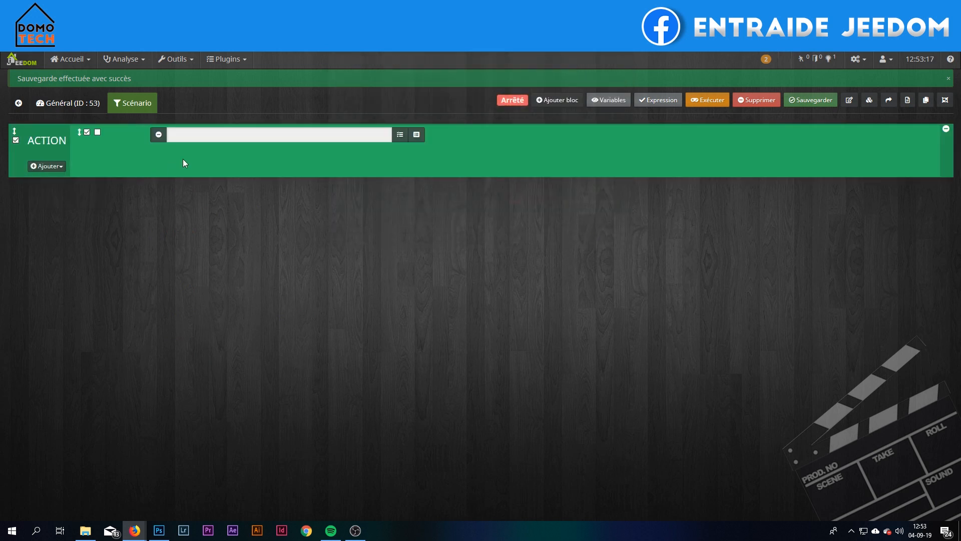
Assign the keyword command "Faire une demande" to the empty action in the Action block
click(403, 141)
click(392, 265)
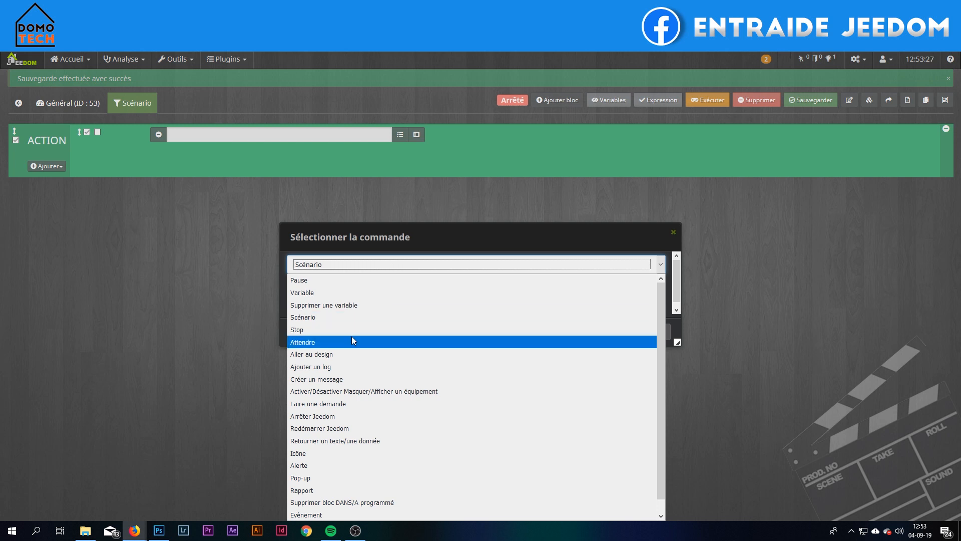
click(366, 407)
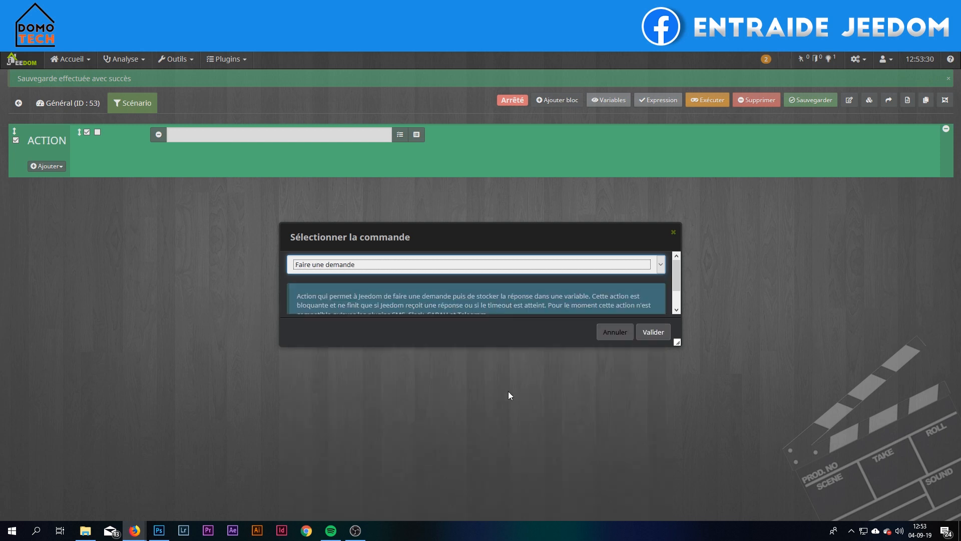
click(650, 333)
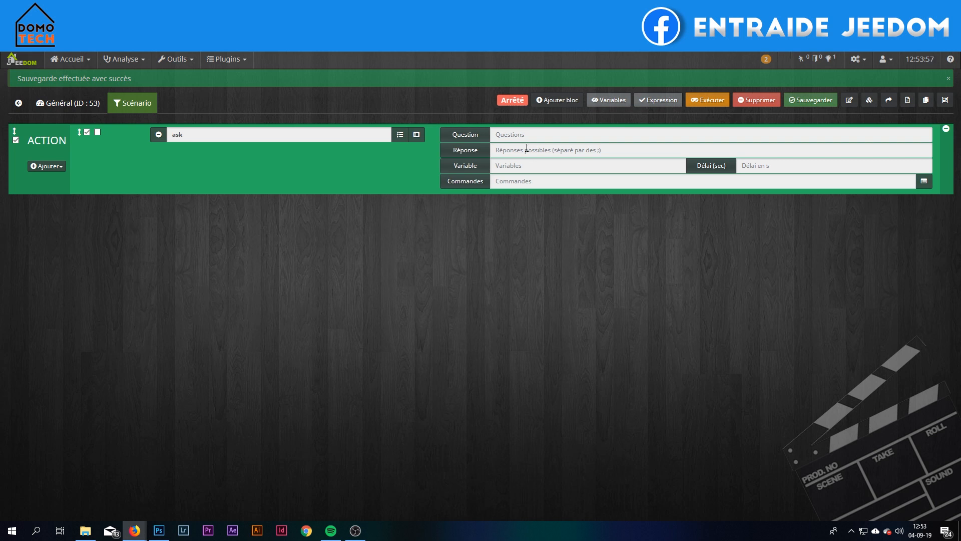
click(521, 167)
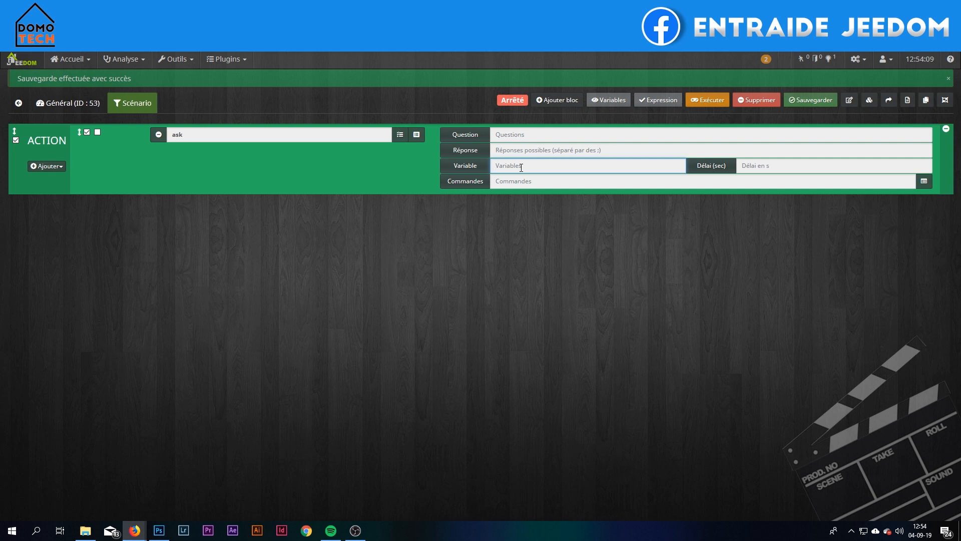
click(774, 170)
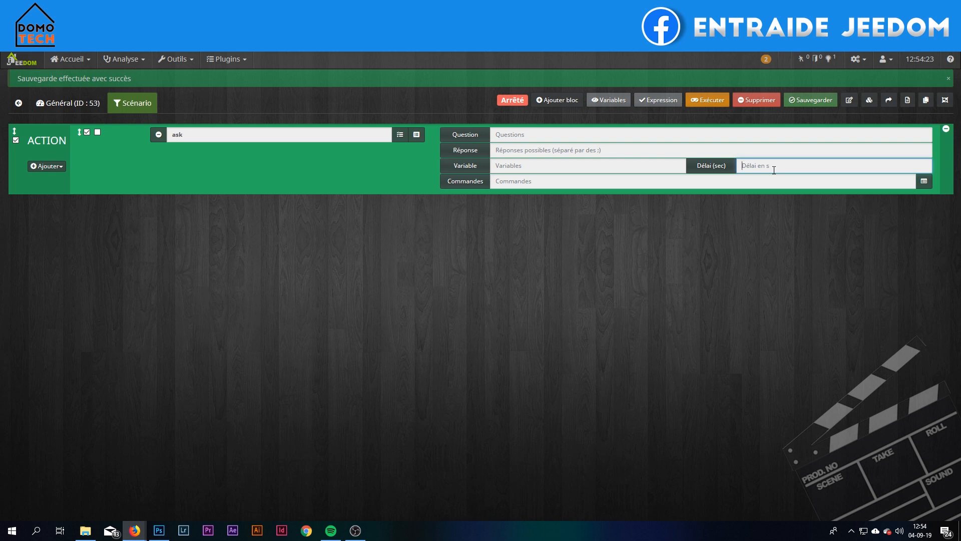
click(768, 179)
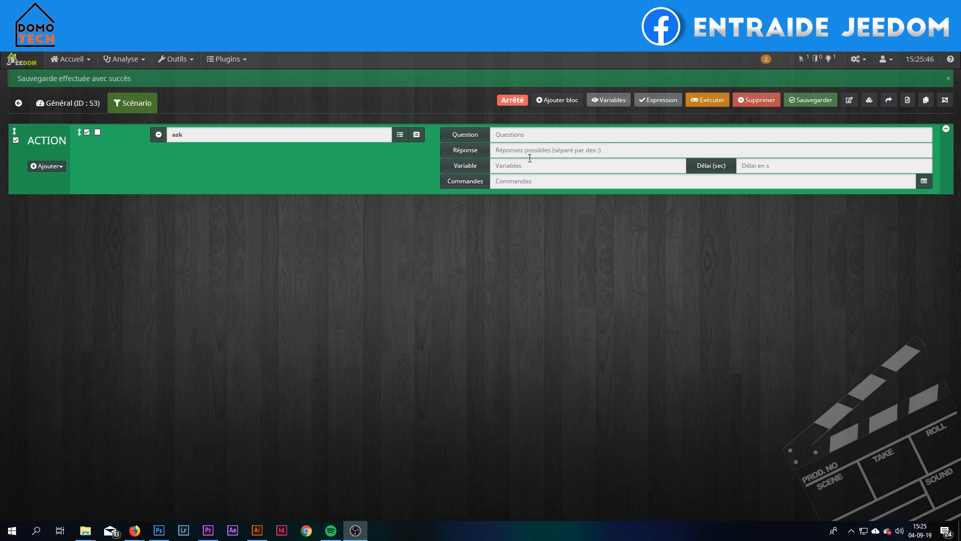
Set the ask question to "Je vois du mouvement? Dois-je réveiller la maison?" with the possible answers "OUI;NON"
click(535, 141)
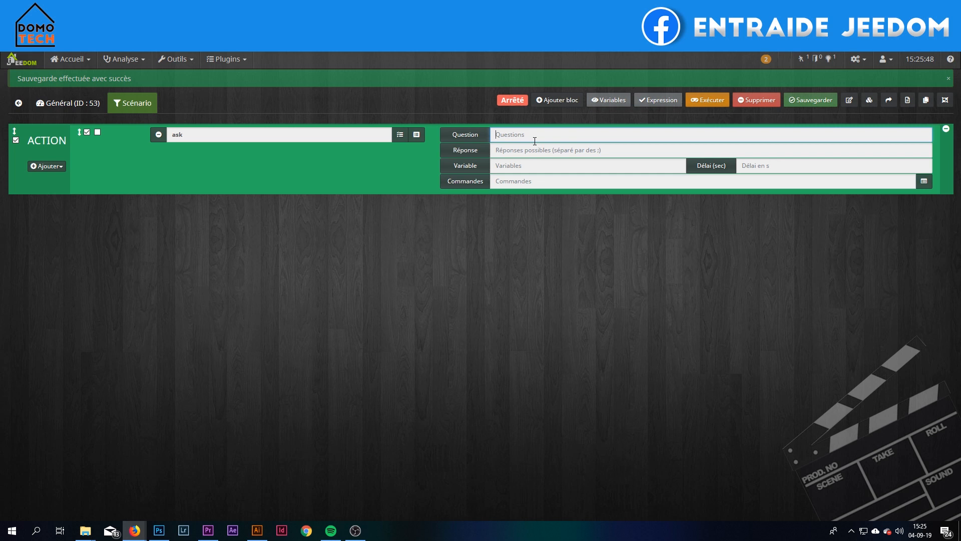
text(Je vois du mouvement? Dois-je réveiller la maison?)
click(558, 152)
text(O)
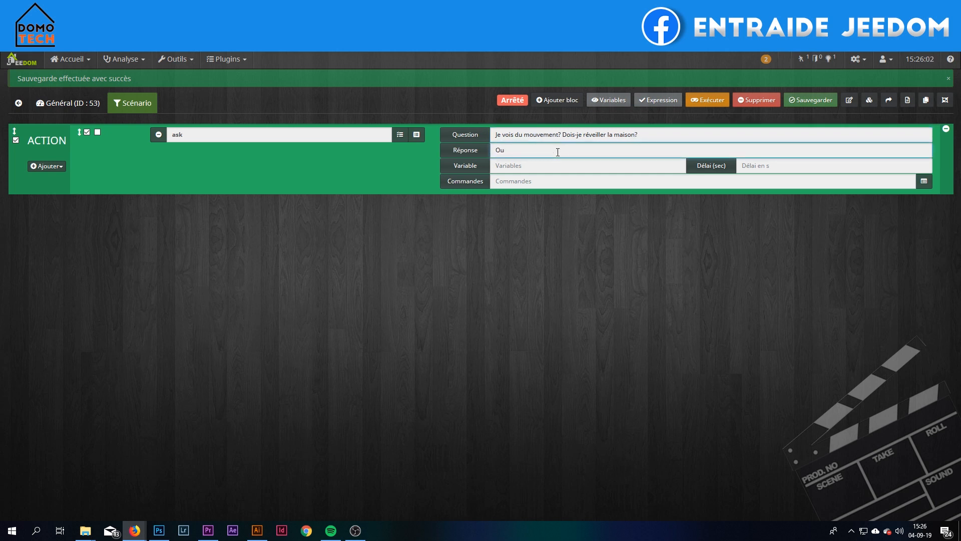
text(UI)
text(;n)
text(NON)
Store the ask answer in the variable "lever_maison" with a delay of 60 seconds
click(550, 163)
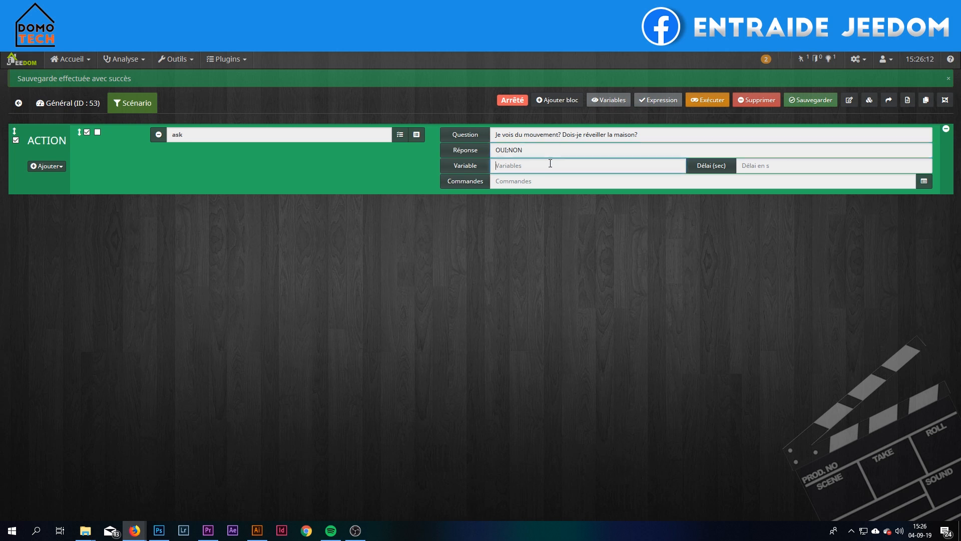
click(711, 466)
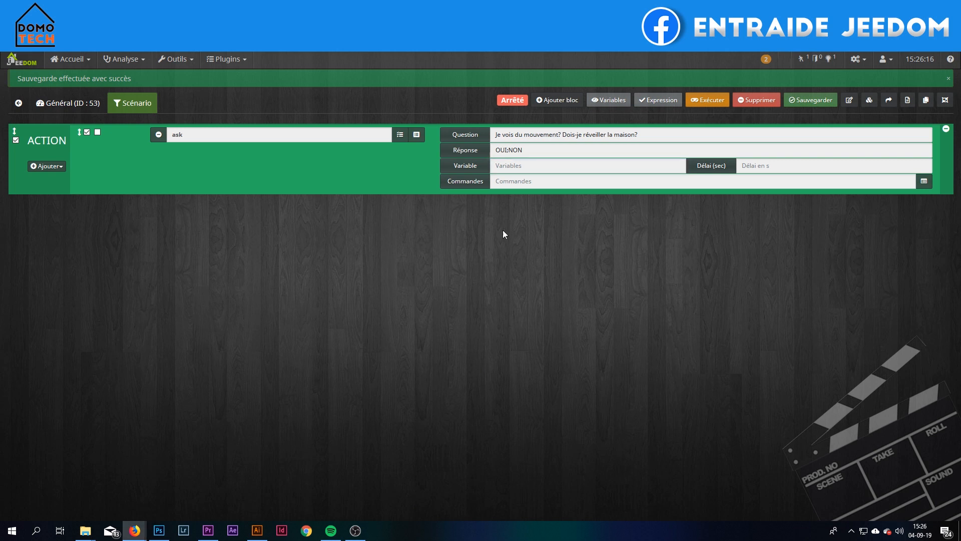
click(515, 169)
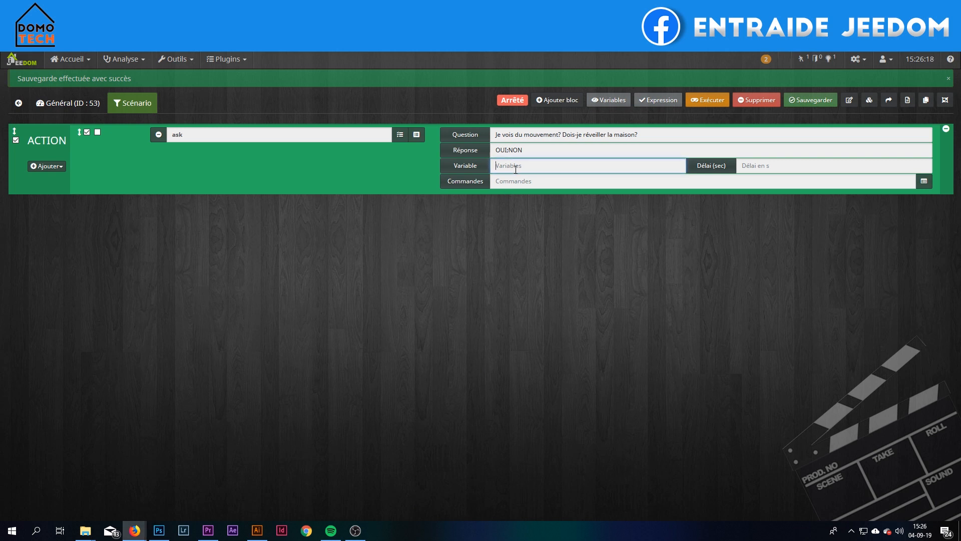
text(lever_maiso)
click(756, 165)
text(60)
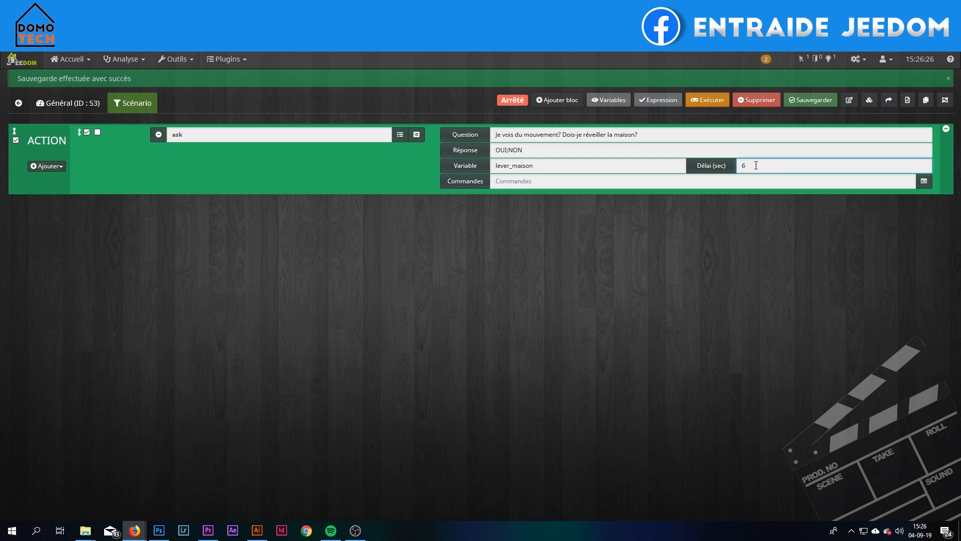
Set the ask command to Notification of the owner's equipment under the object Aucun, and save the scenario
click(921, 181)
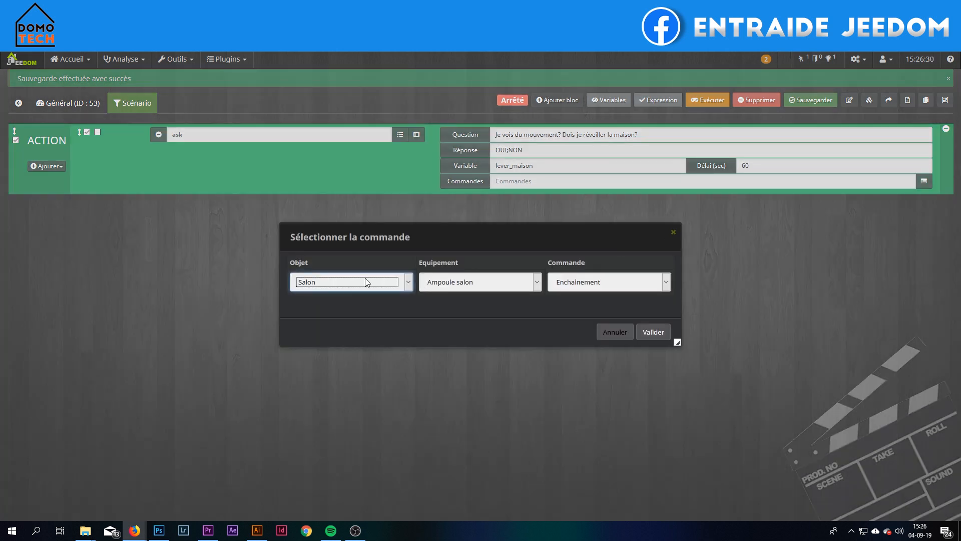
click(382, 282)
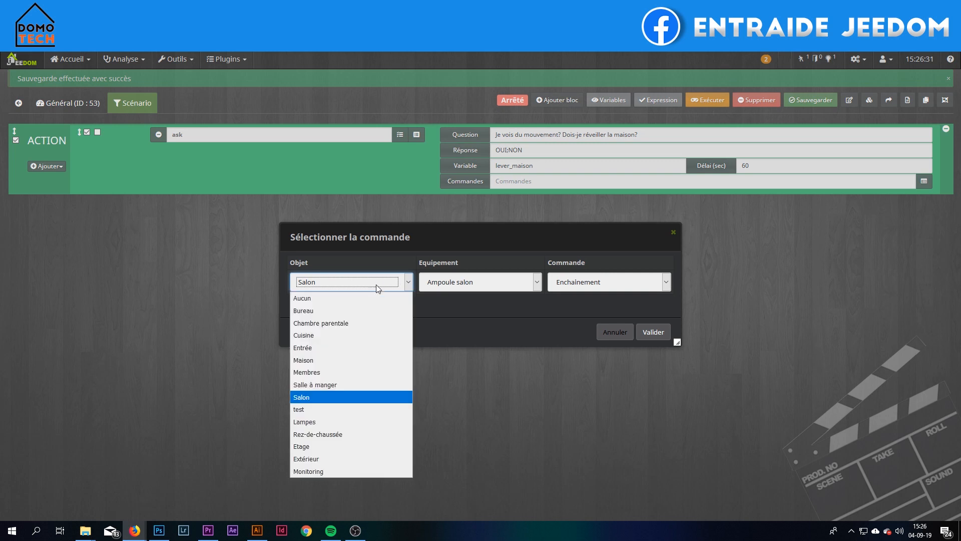
click(352, 298)
click(464, 284)
click(455, 359)
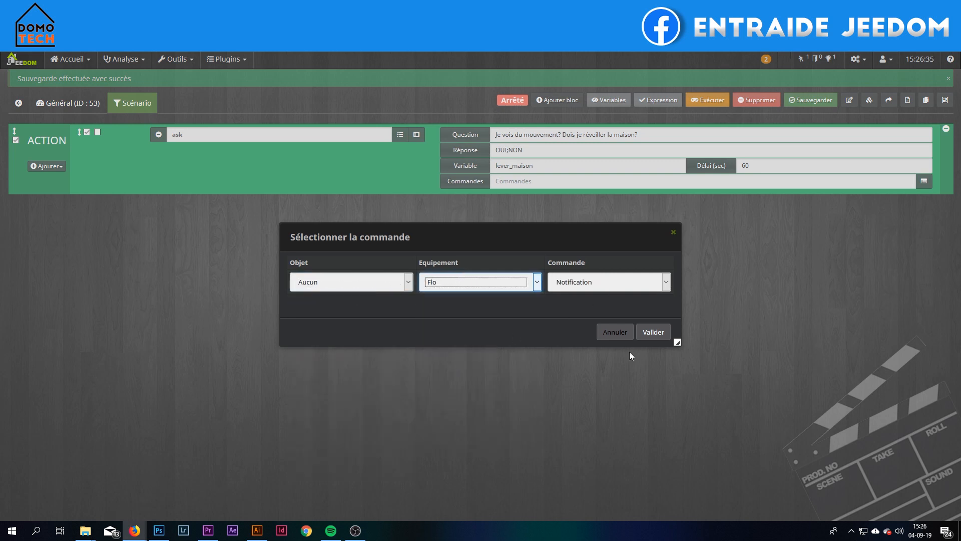
click(653, 335)
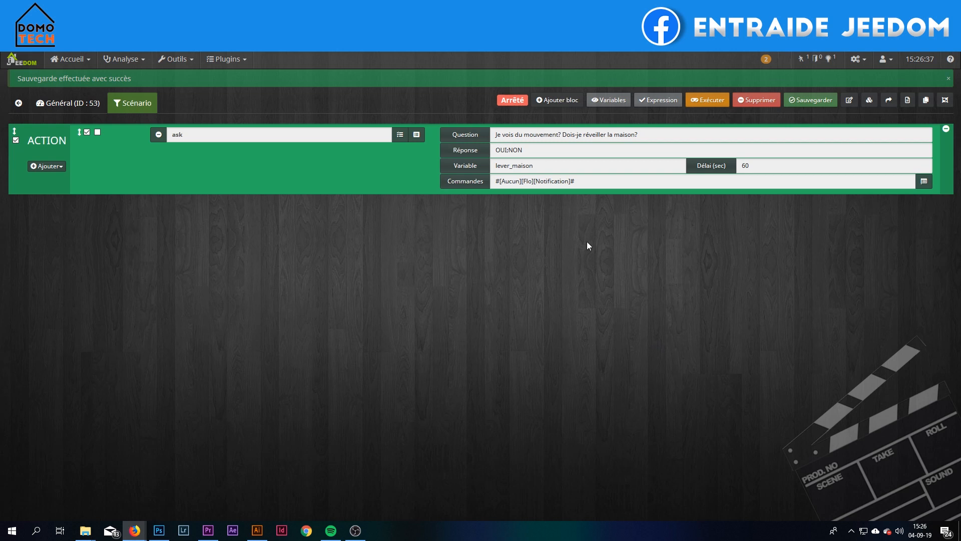
click(818, 105)
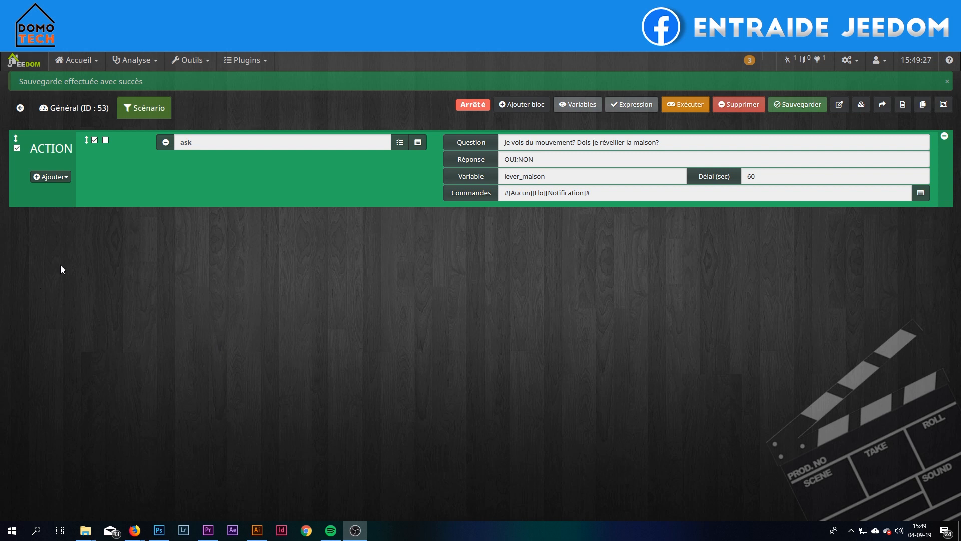
Add a Si/Alors/Sinon block below the Action block
click(521, 104)
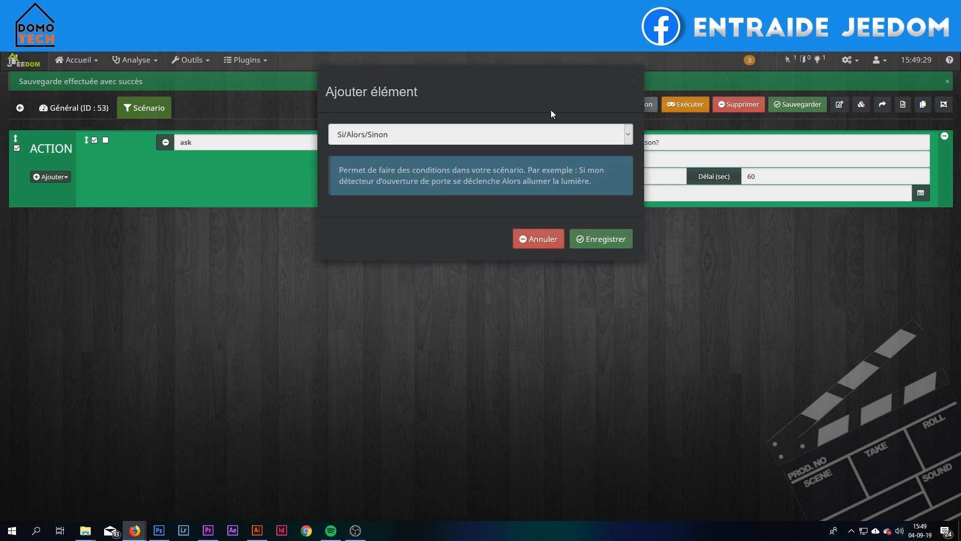
click(633, 79)
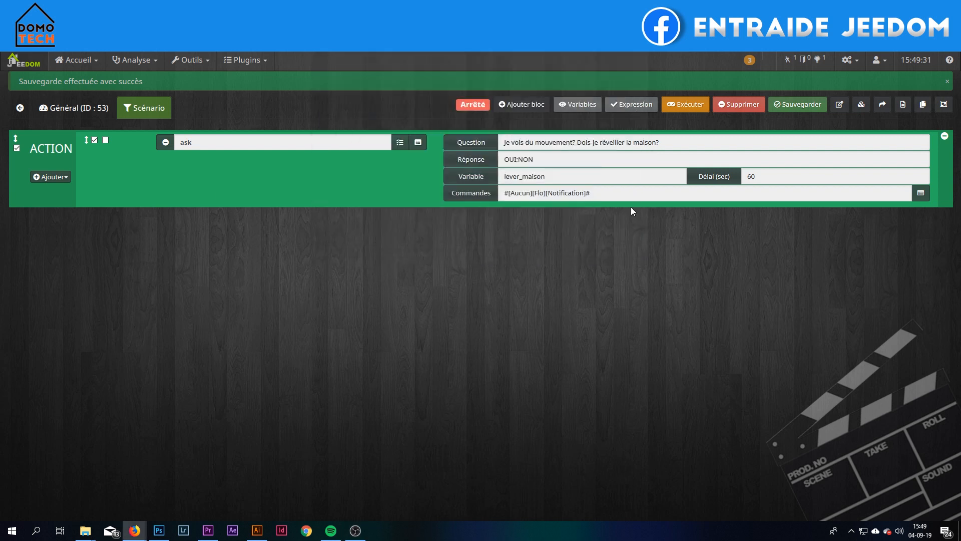
key(ctrl+plus)
key(ctrl+plus)
key(ctrl+plus)
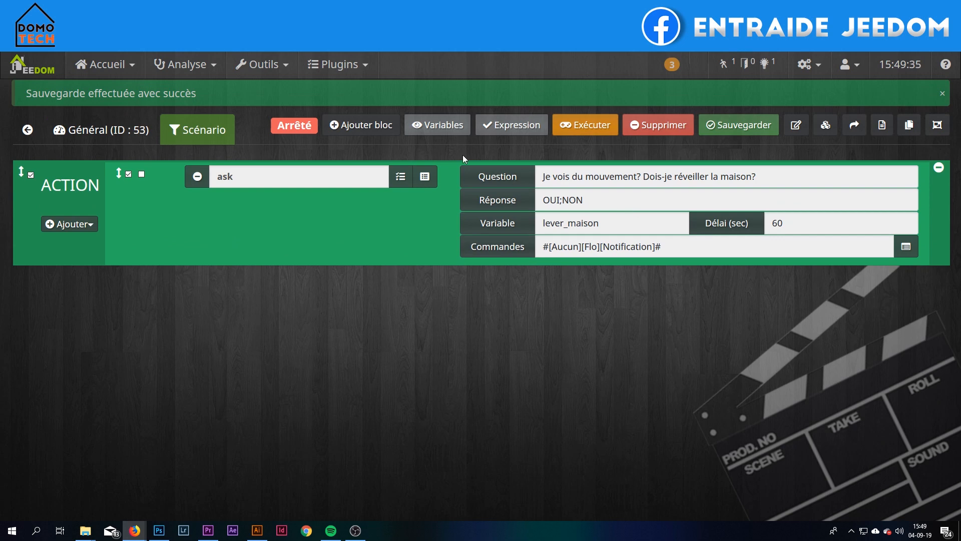
click(366, 125)
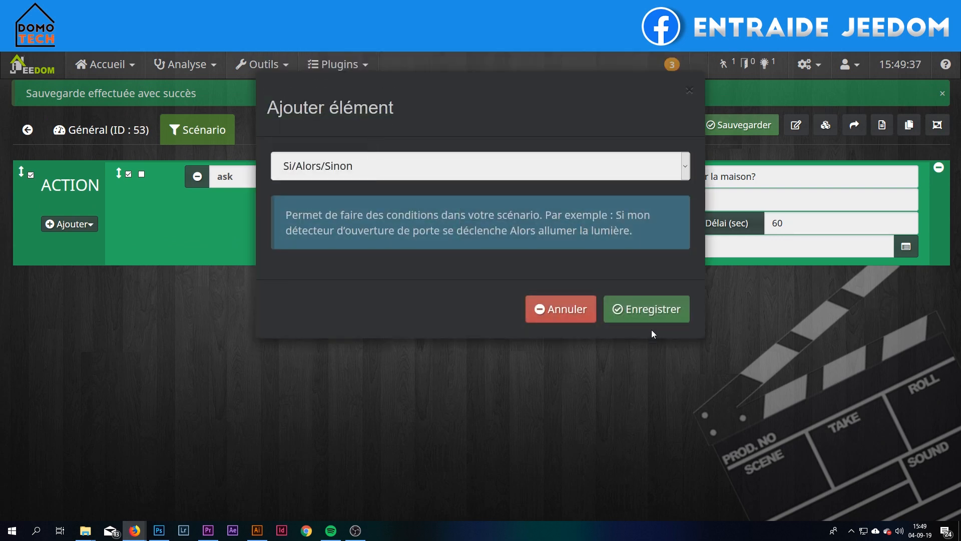
click(638, 318)
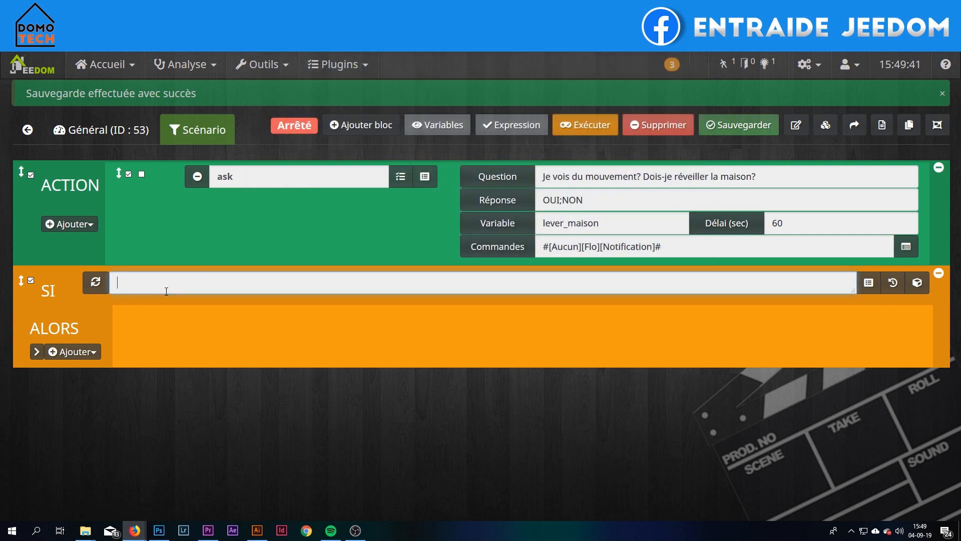
Set the SI condition to variable(lever_maison) == "oui", reusing the variable name from the ask action
text(variable()
double_click(598, 223)
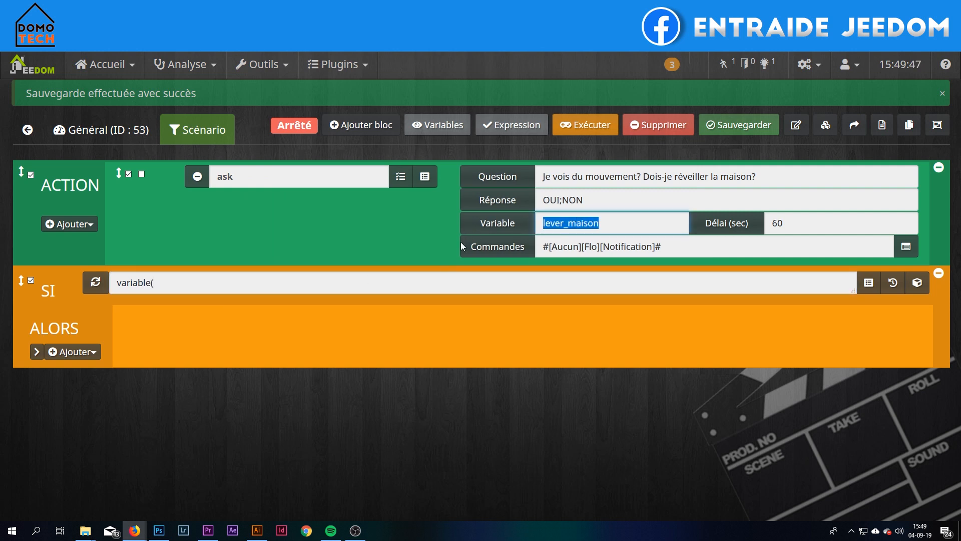
key(ctrl+c)
click(312, 279)
key(ctrl+v)
text(-)
text() )
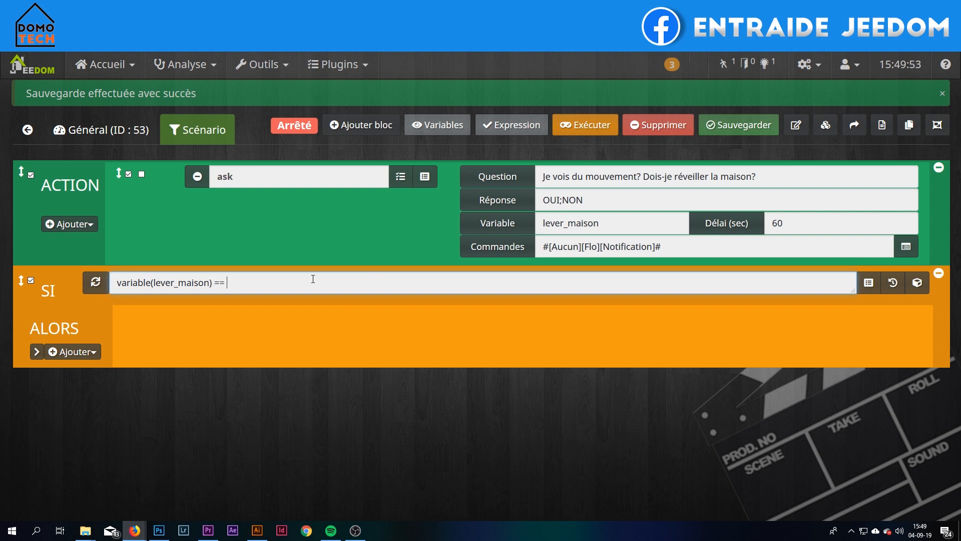
text(== "oui)
Add an action to the ALORS branch that uses the Notification command of the owner's equipment under Aucun
click(75, 356)
click(85, 395)
click(431, 321)
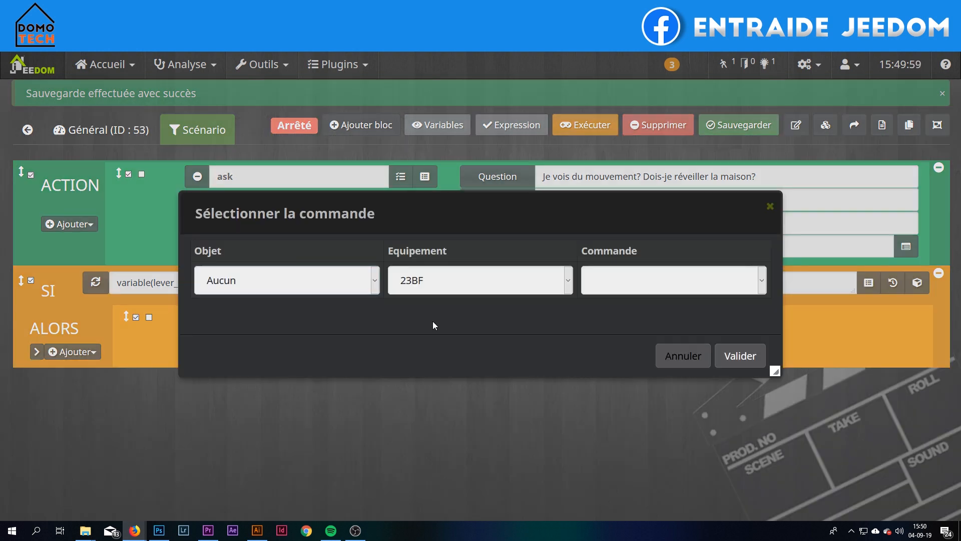
click(314, 290)
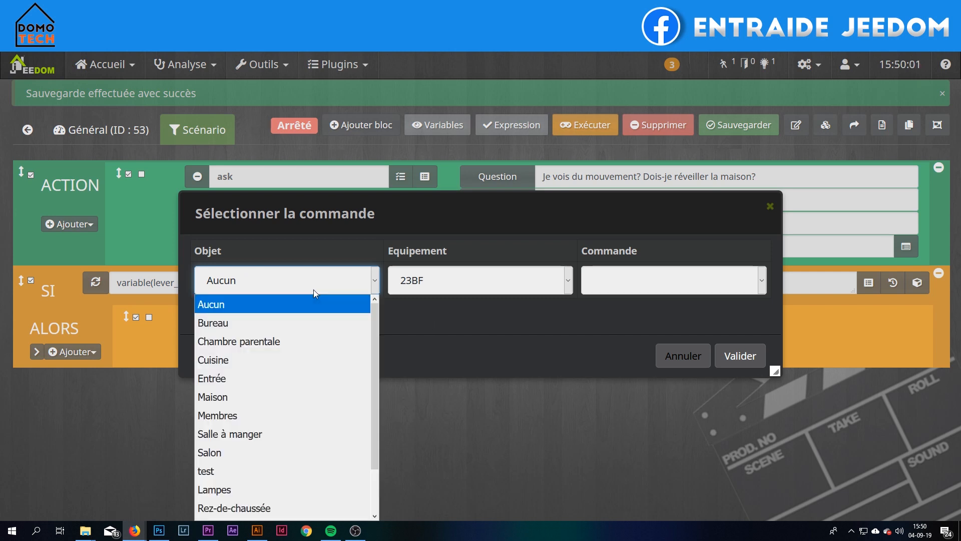
click(456, 289)
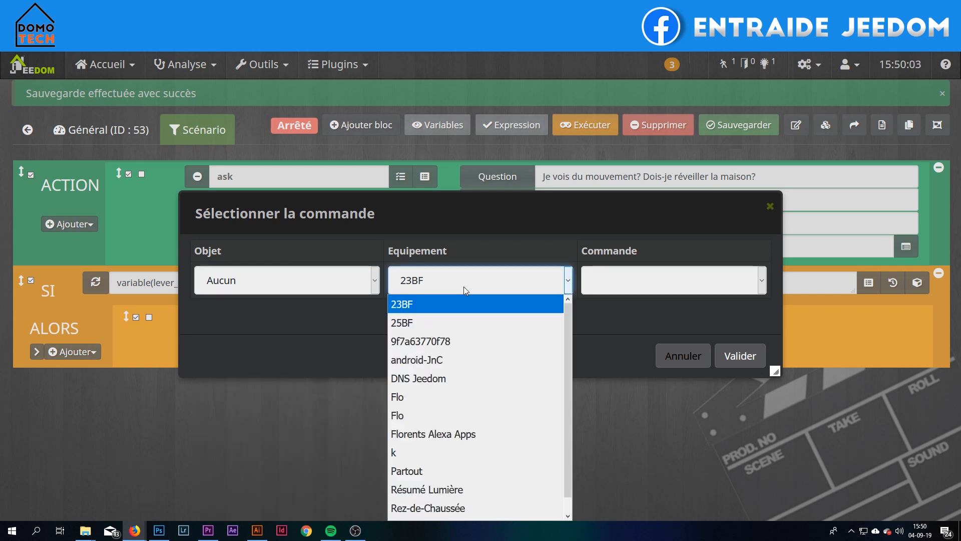
click(453, 413)
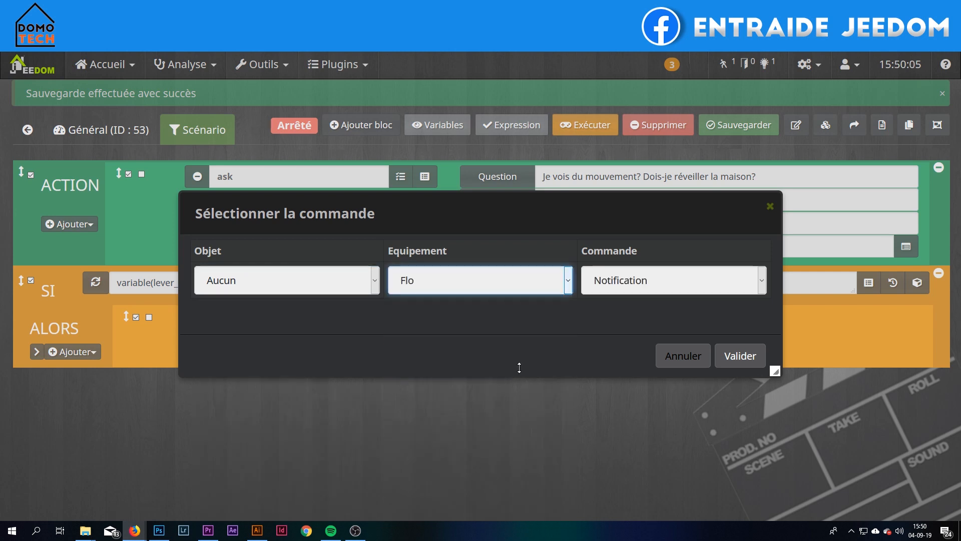
click(741, 358)
Give the ALORS notification the title "Maison réveillée" and the message "La maison se réveille"
click(564, 322)
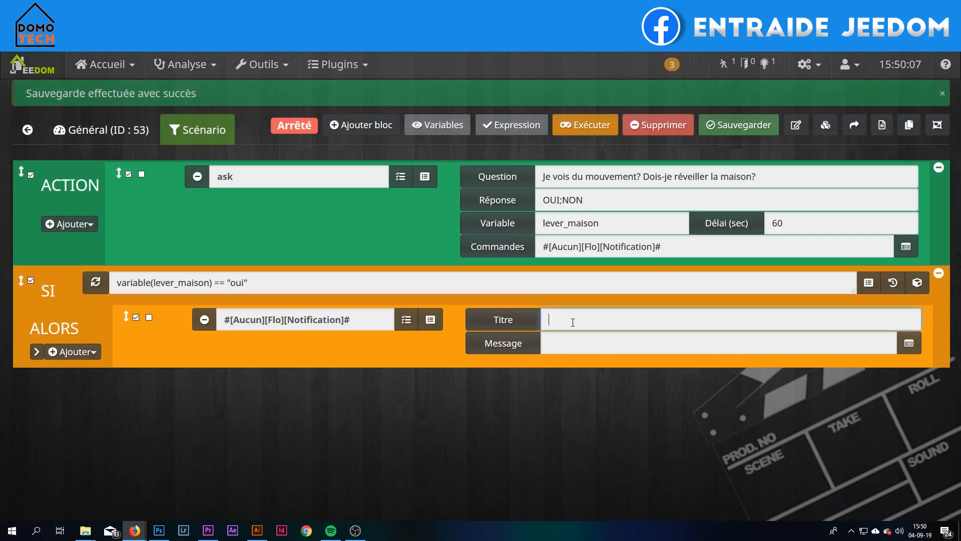
text(Maison réveillée)
click(612, 341)
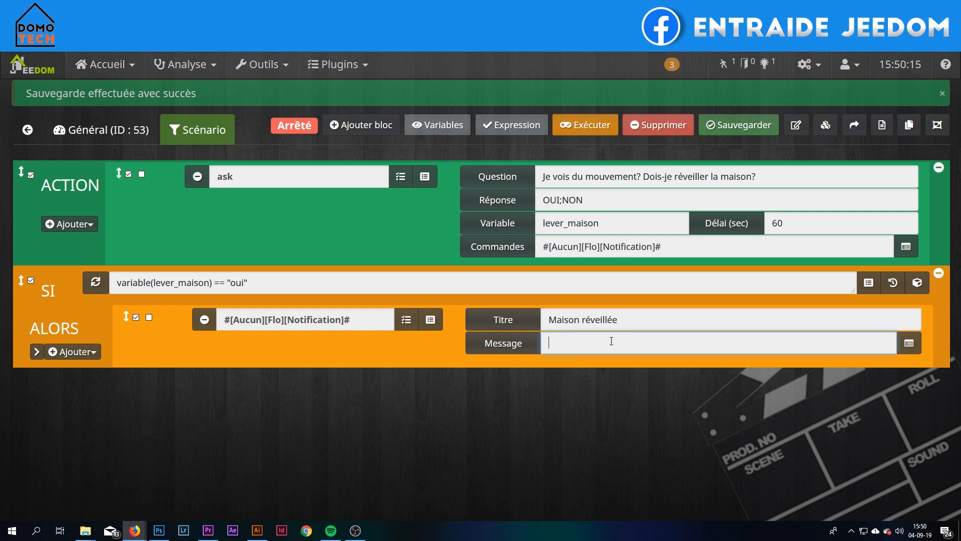
text(La maison se réveille)
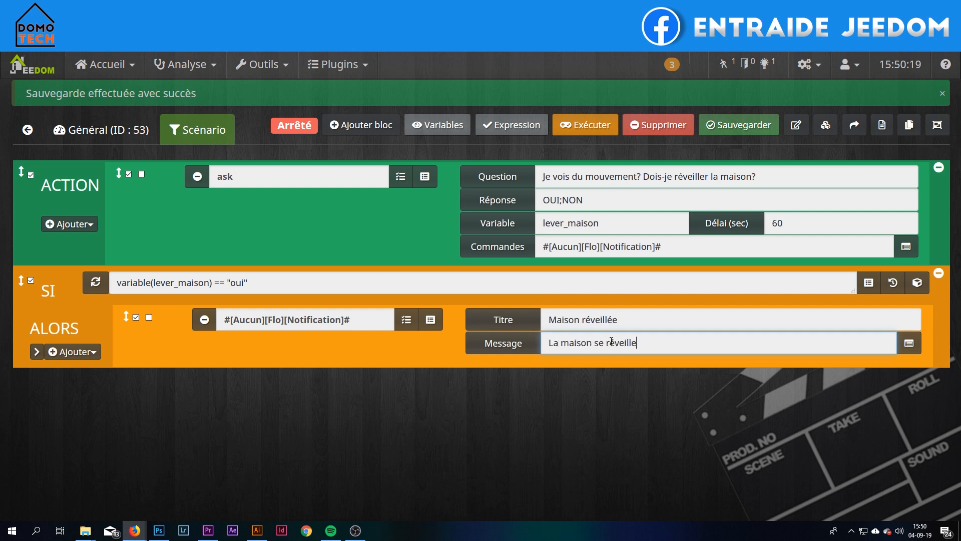
Add an ALORS action using the Speak command of the Echo Dot under Bureau, with the message "Bonjour, passez une bonne journée"
click(71, 351)
click(92, 395)
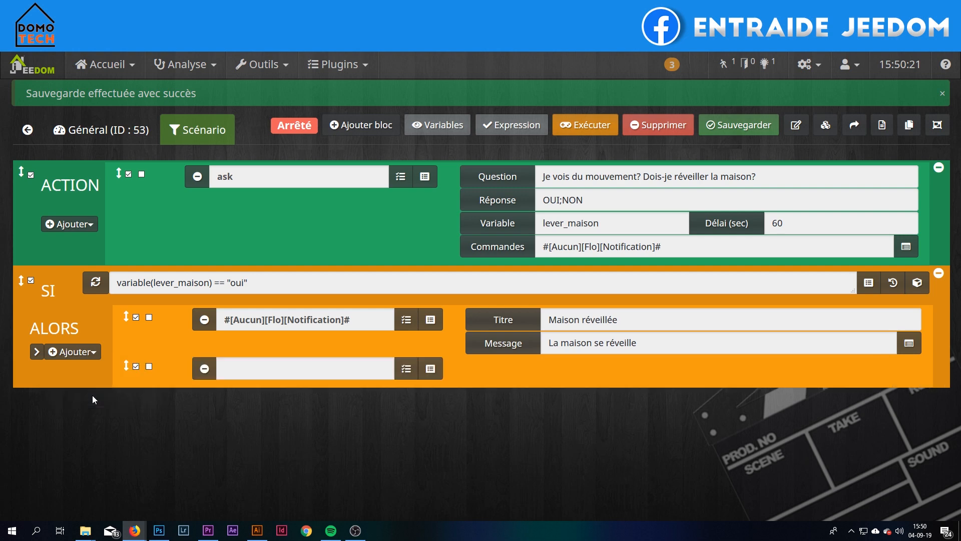
click(430, 369)
click(309, 292)
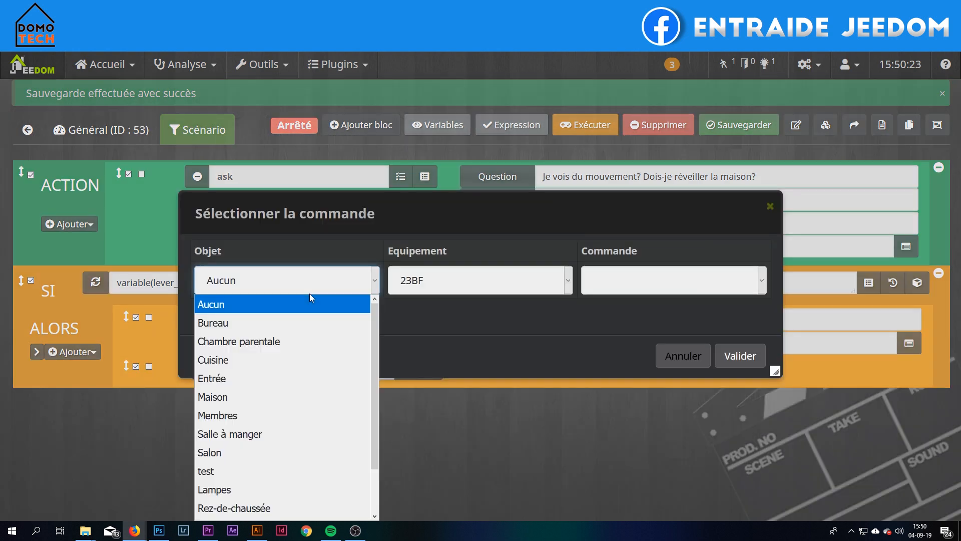
click(333, 321)
click(477, 290)
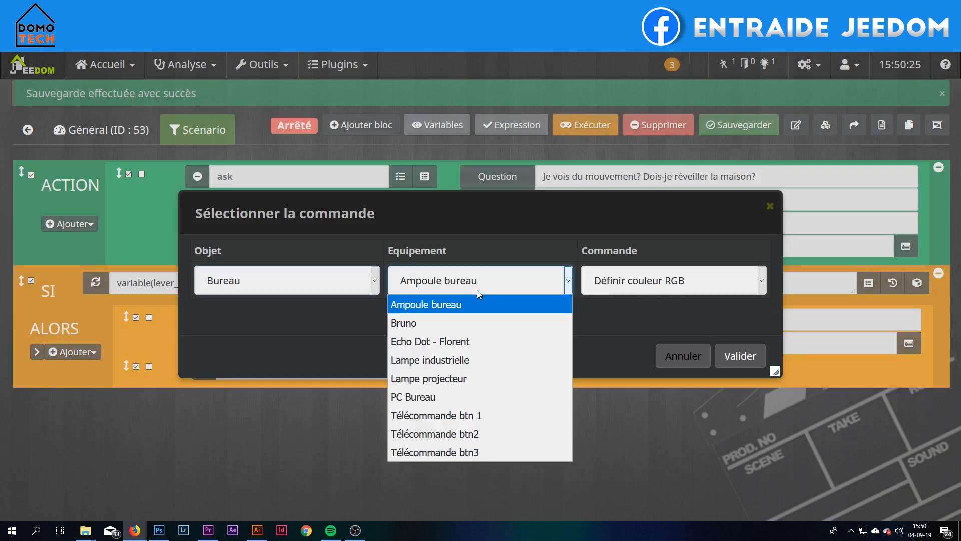
click(450, 341)
click(634, 281)
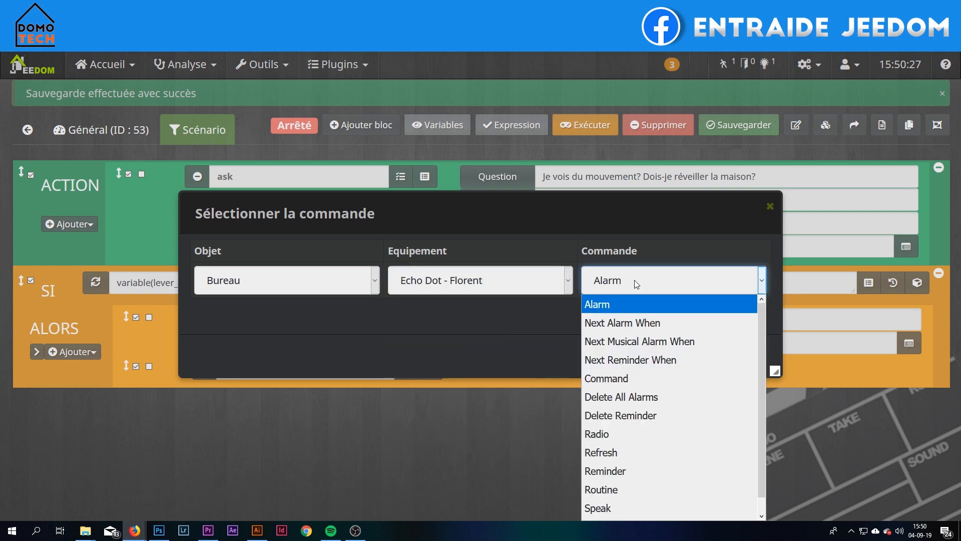
click(639, 508)
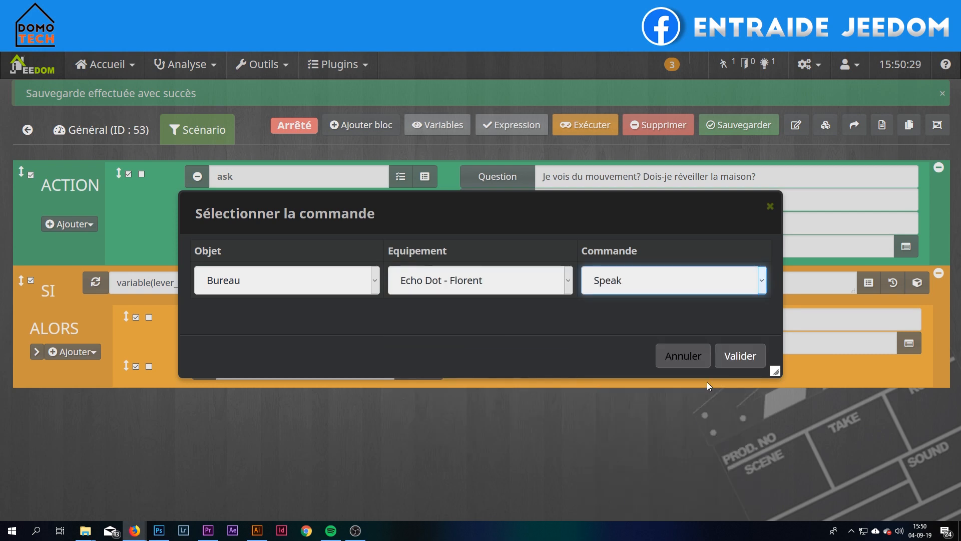
click(740, 356)
click(581, 371)
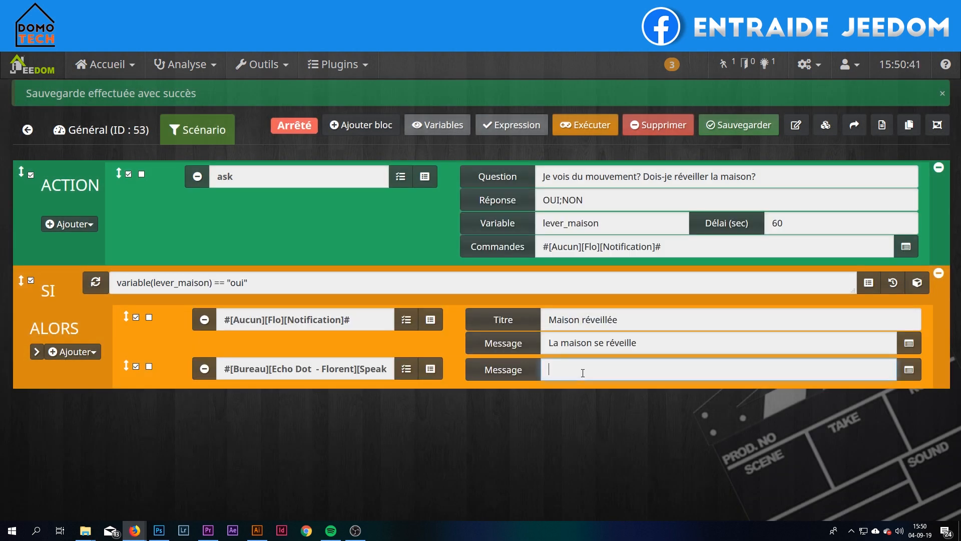
text(Bonjour, passez une bonne journée)
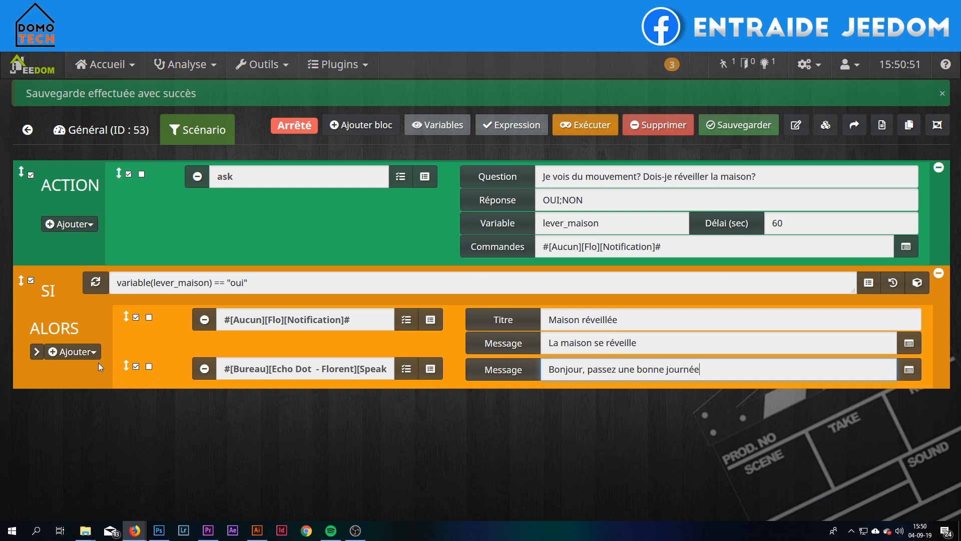
Add a third action to the ALORS branch that uses the Présent command of Modes_pres under Maison
click(78, 356)
click(87, 396)
click(430, 395)
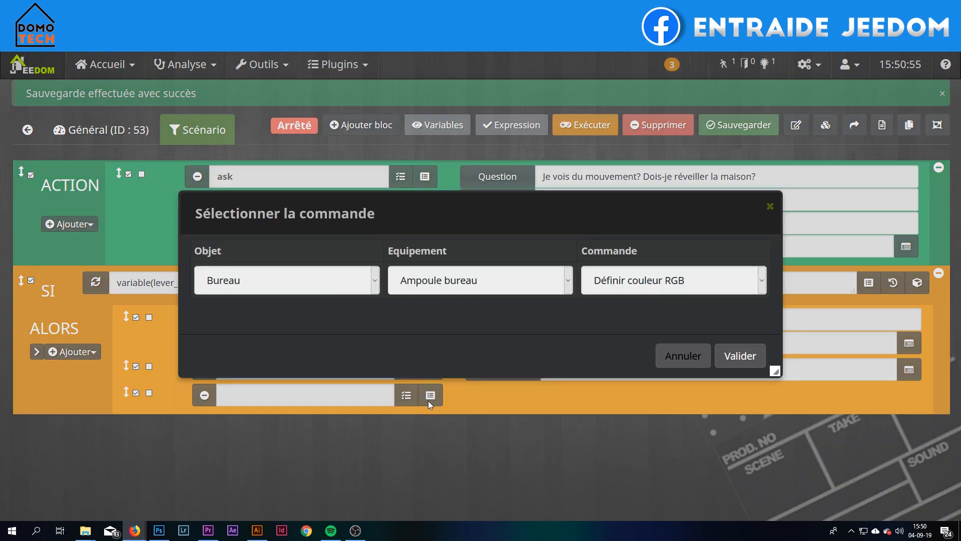
click(319, 291)
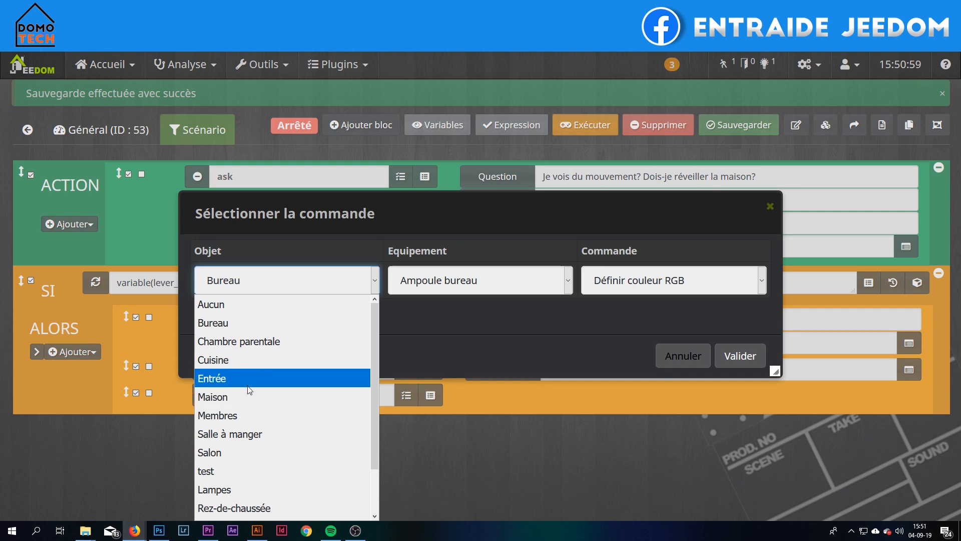
click(285, 397)
click(466, 285)
click(461, 434)
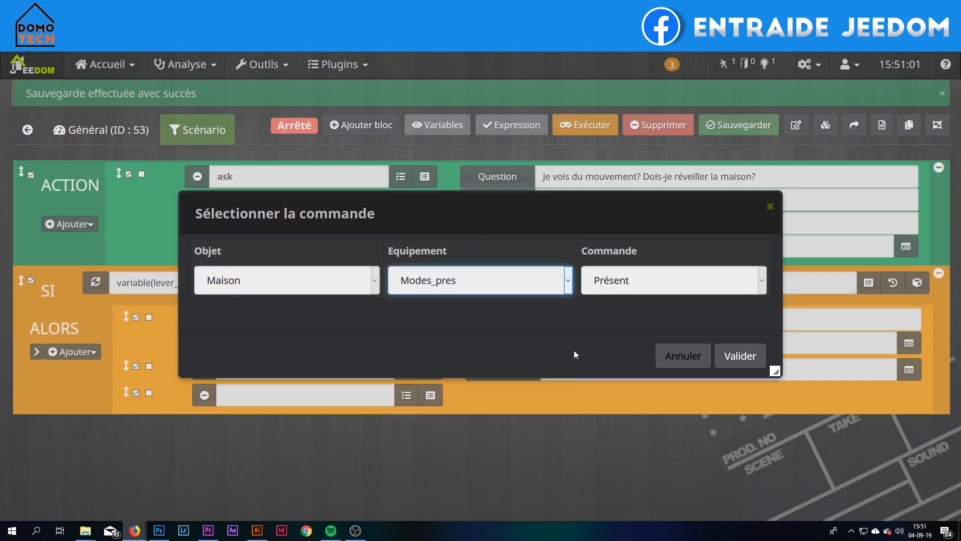
click(740, 356)
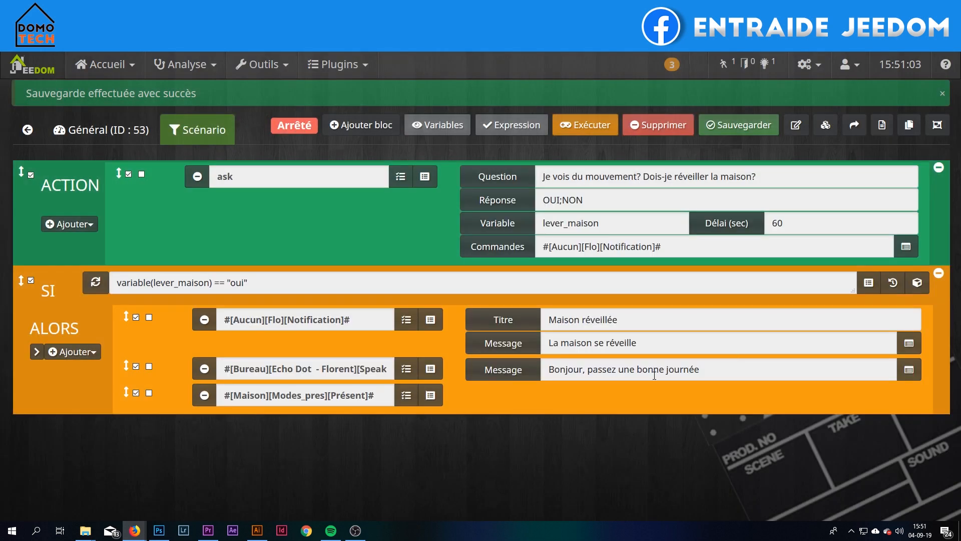
Add a fourth action to the same ALORS branch and open its command selection
click(76, 358)
click(95, 393)
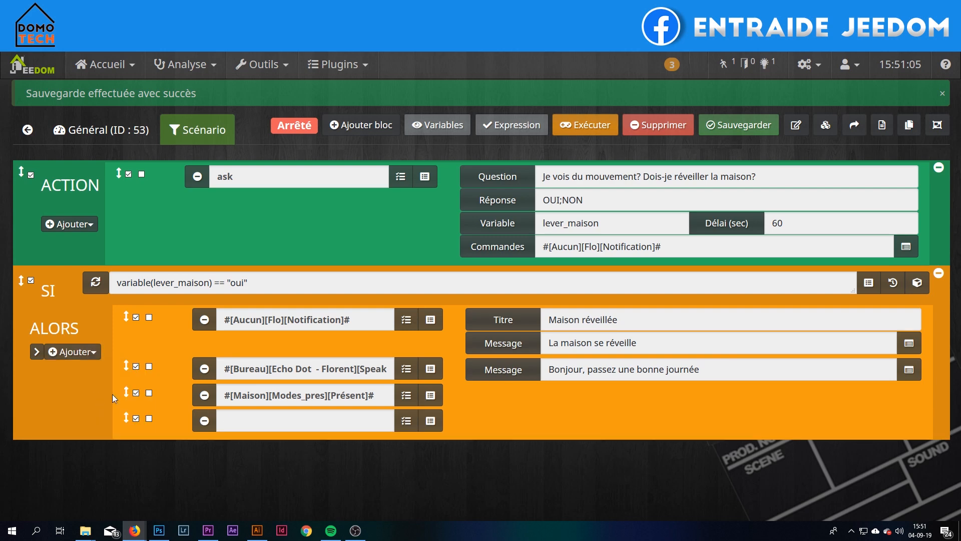
click(432, 422)
click(289, 289)
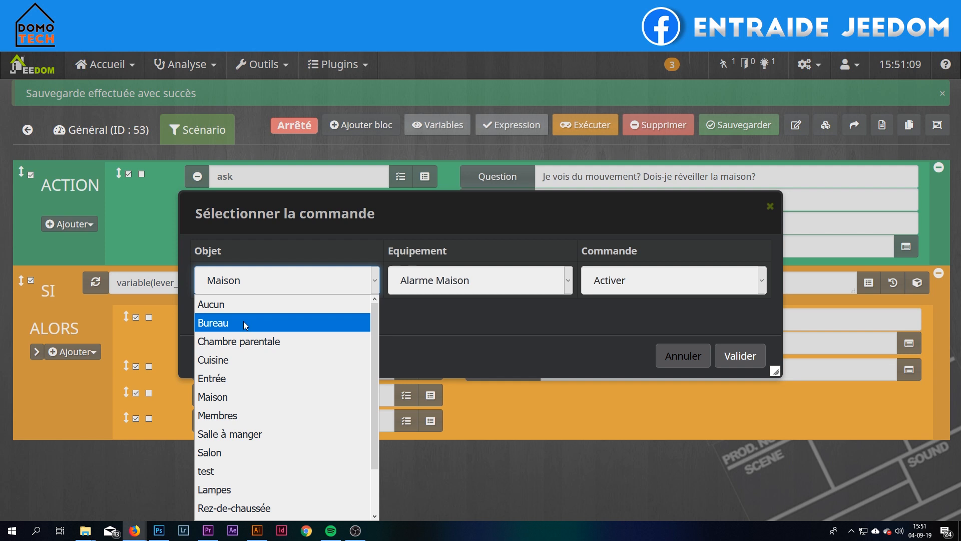
click(244, 308)
click(492, 290)
scroll(454, 307, down, 1)
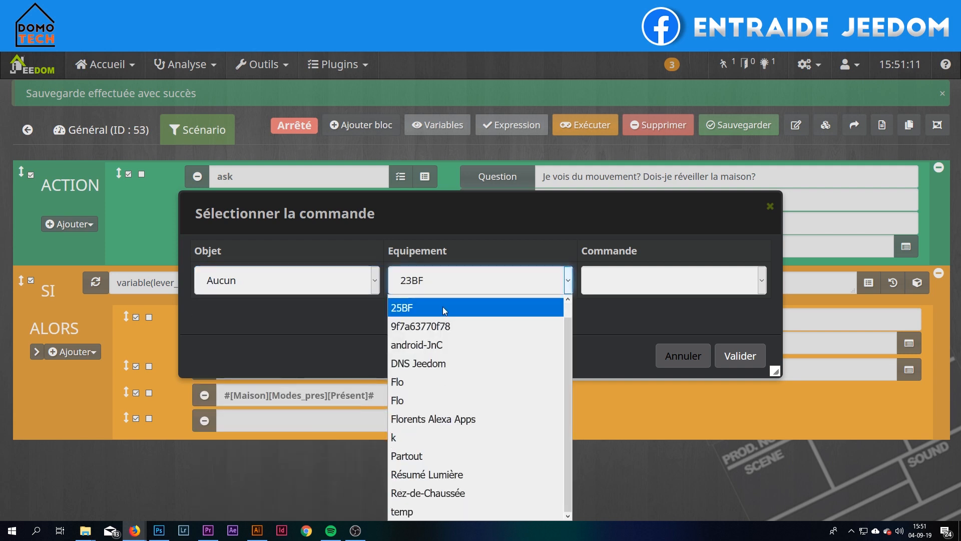
click(268, 289)
click(236, 395)
Assign the Désactiver command of Alarme Maison under Maison to the new ALORS action
click(457, 280)
click(457, 280)
click(635, 283)
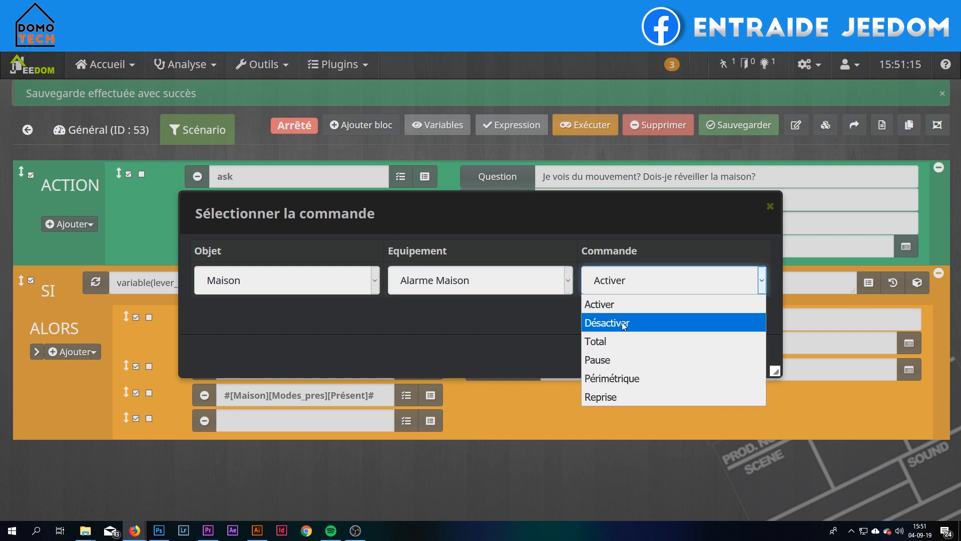
click(623, 324)
click(736, 359)
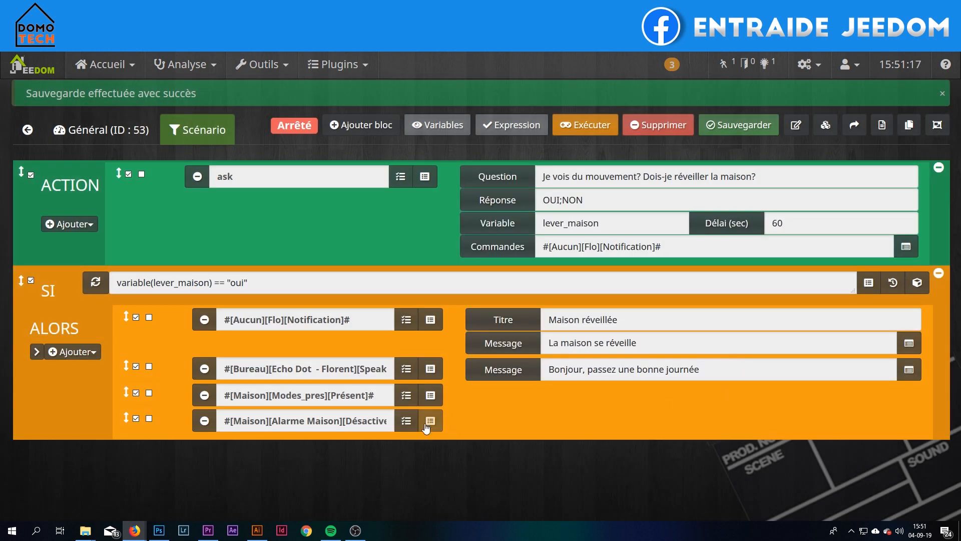
Add a second Si/Alors/Sinon block and give it a copy of the first block's SI condition
click(193, 291)
key(ctrl+a)
key(ctrl+c)
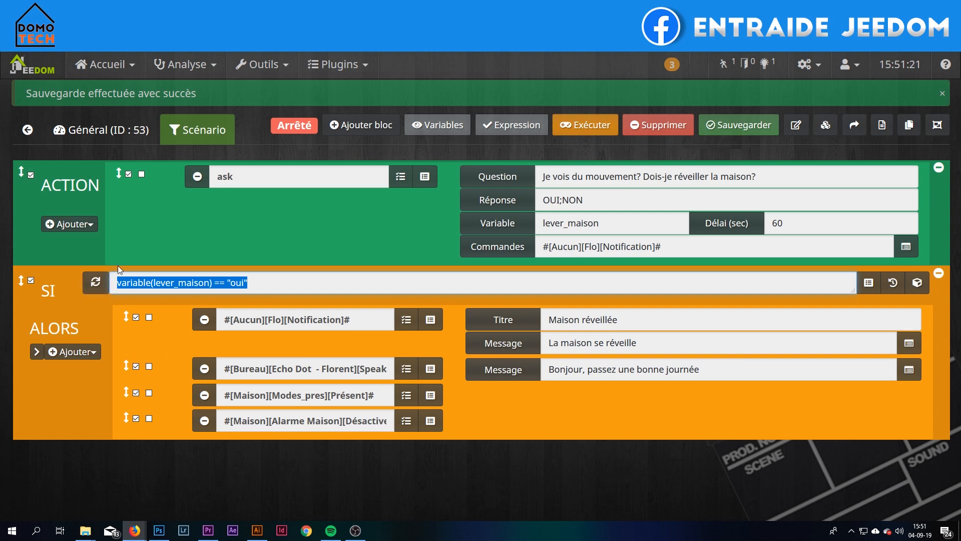
click(360, 125)
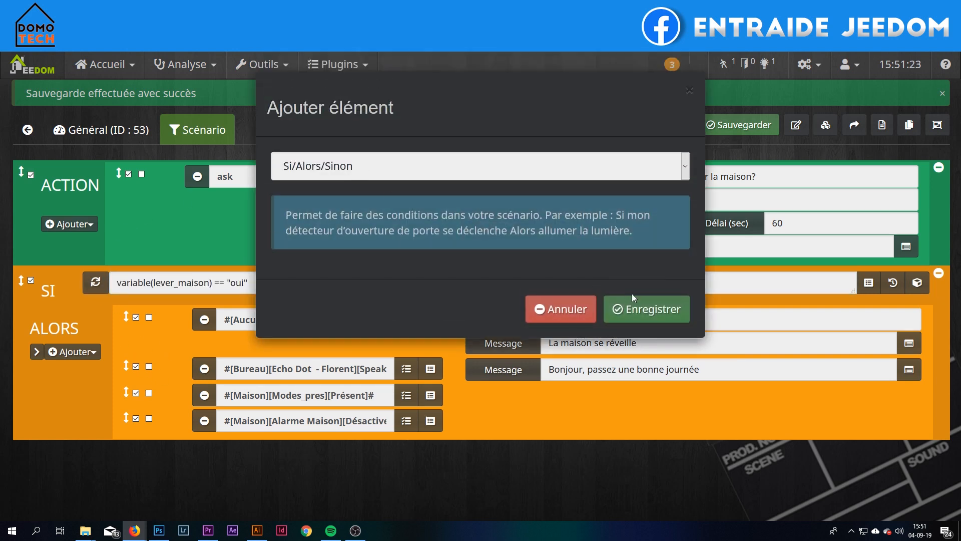
click(633, 299)
click(172, 372)
key(ctrl+v)
Set the compared answer to "NON" in the second SI condition and to "OUI" in the first one
double_click(237, 369)
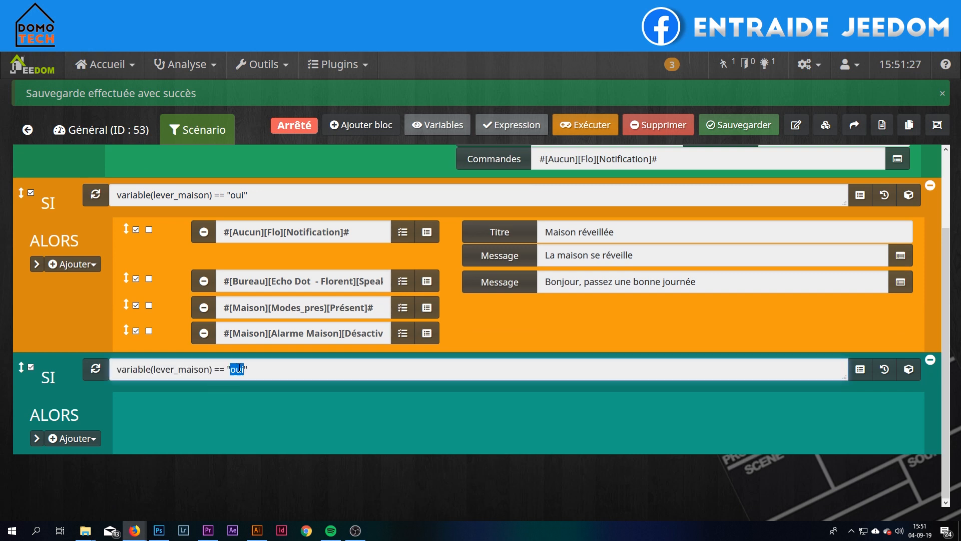
text(NON)
double_click(237, 195)
text(OUI)
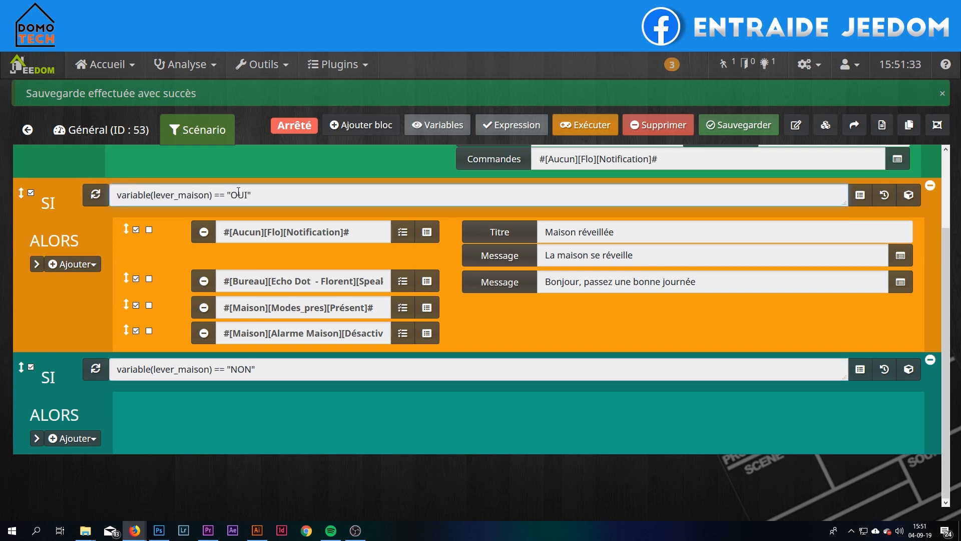
Add an action to the NON block's ALORS branch, reusing the Notification command from the OUI block
click(74, 438)
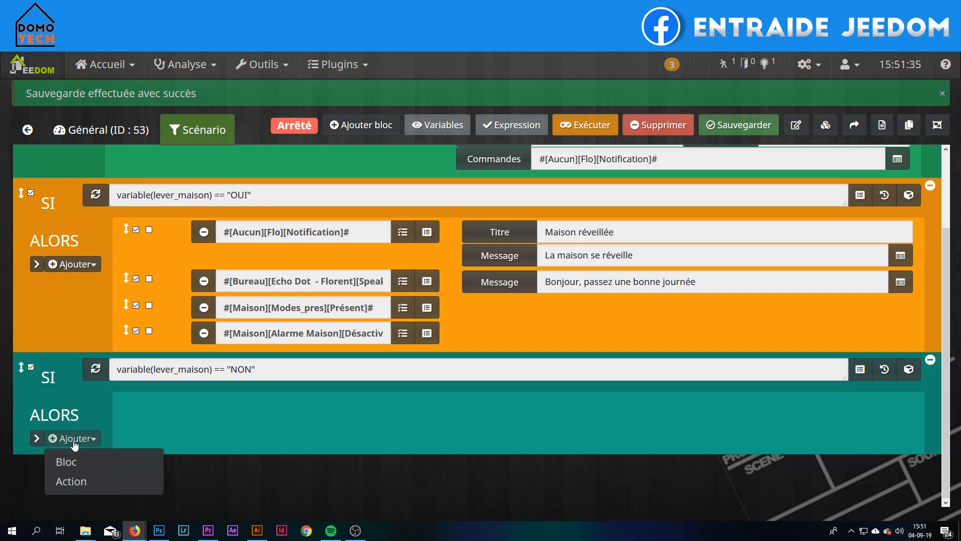
click(92, 482)
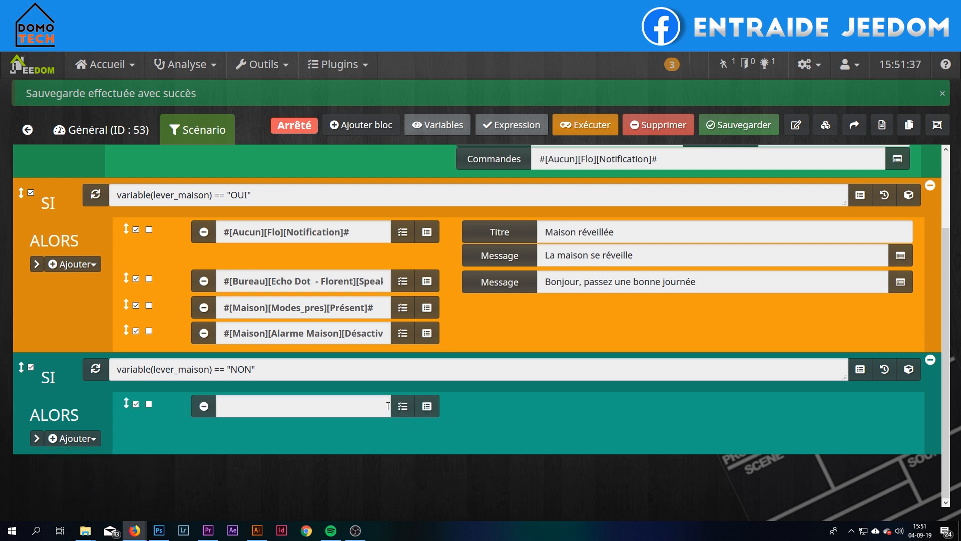
triple_click(287, 231)
key(ctrl+c)
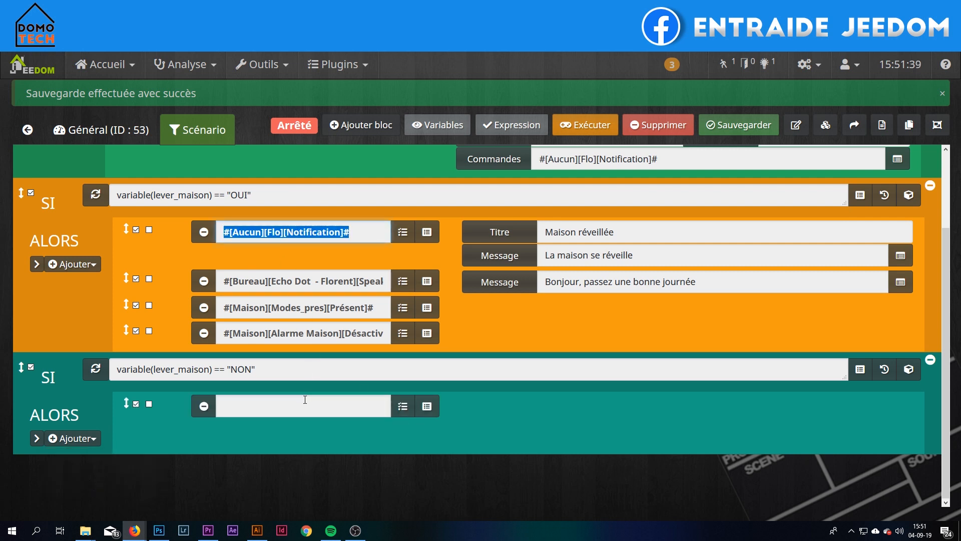
click(302, 404)
key(ctrl+v)
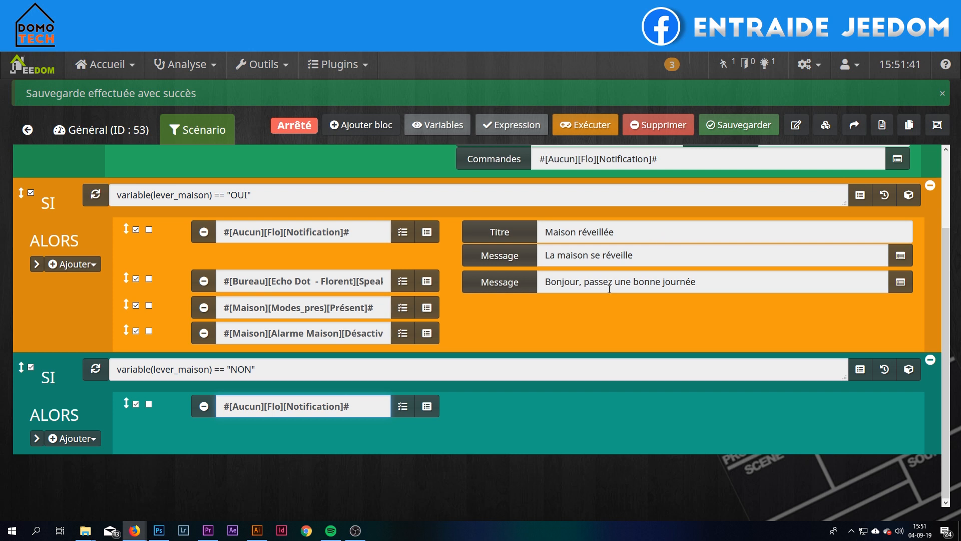
click(525, 448)
Give the NON block's notification the title "Maison reste endormie" and the message "La maison dort encore"
click(607, 406)
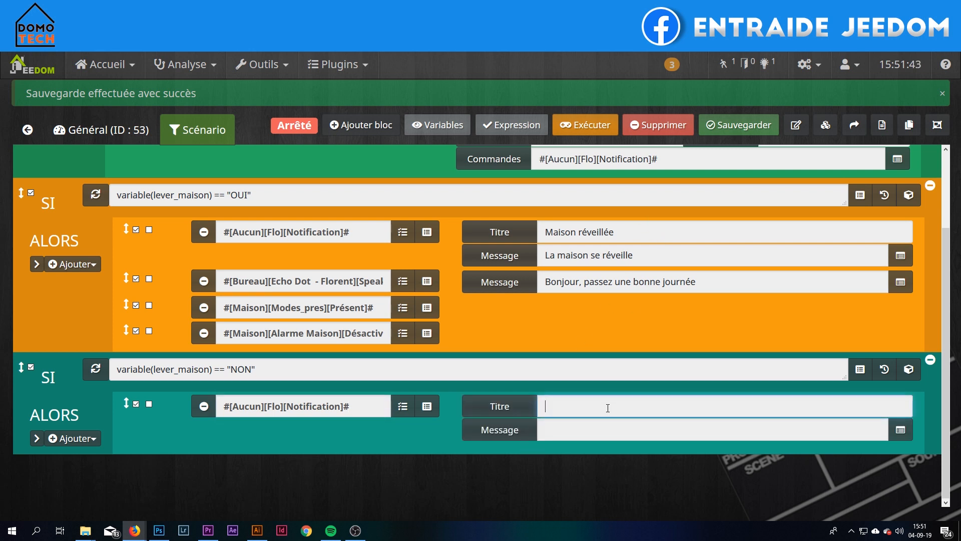
text(Maison reste endormie)
click(649, 257)
key(ctrl+a)
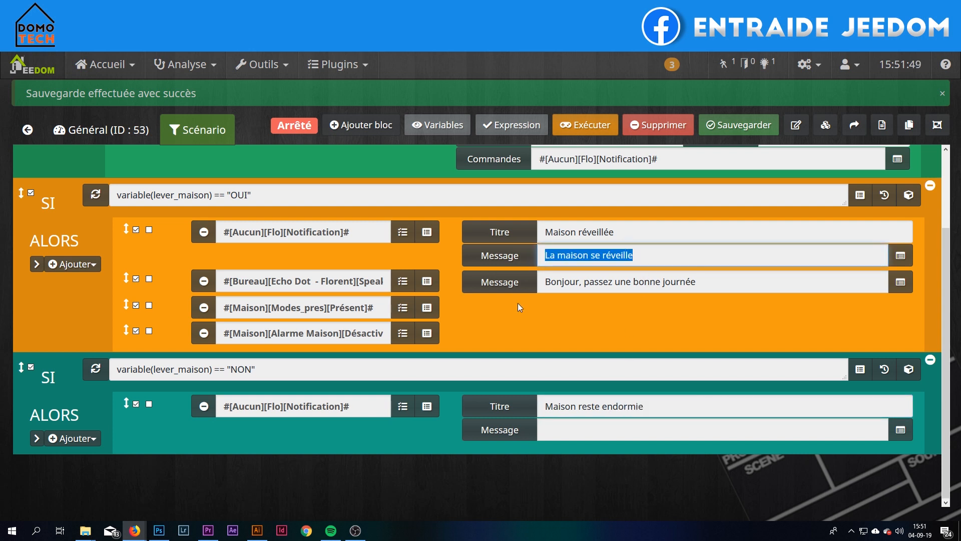
click(571, 425)
key(ctrl+v)
drag(591, 429, 685, 436)
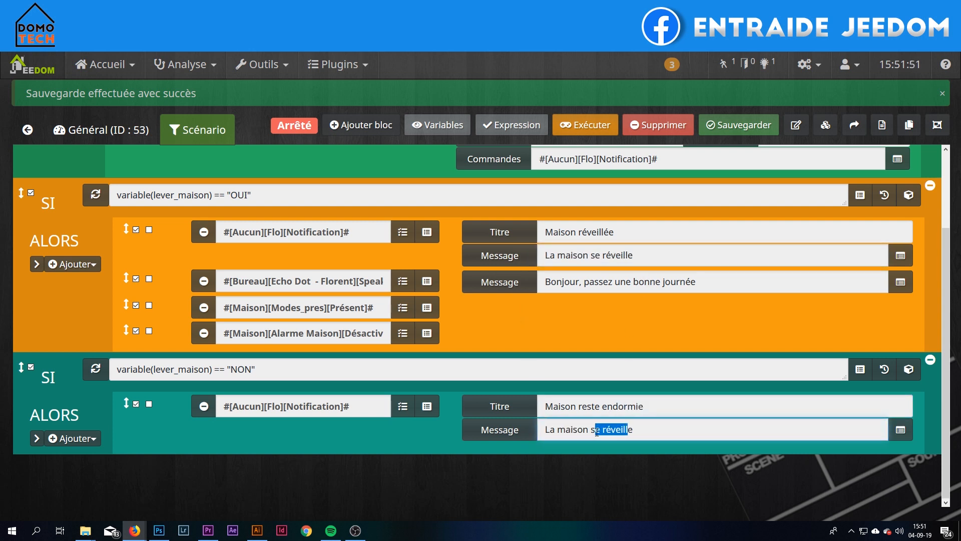
text(dor)
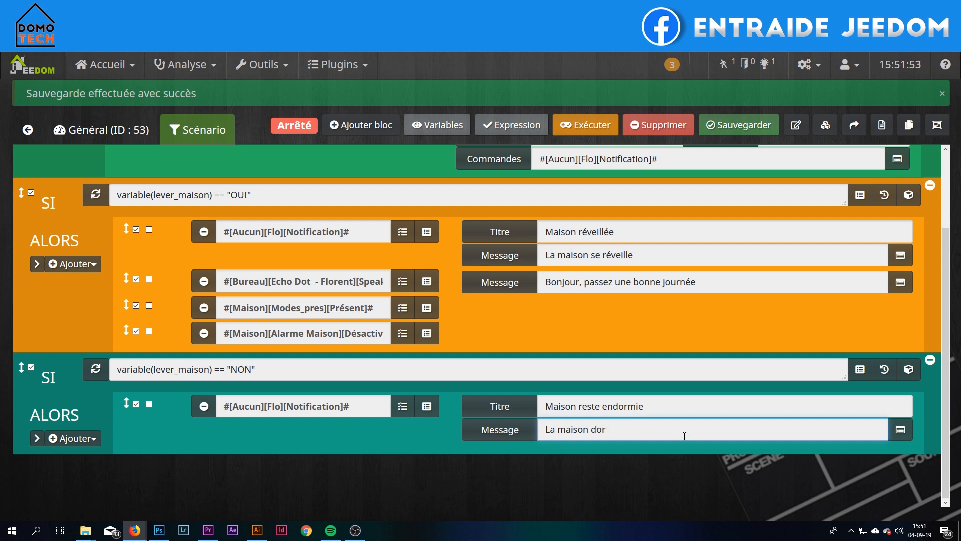
text(t encore)
click(509, 476)
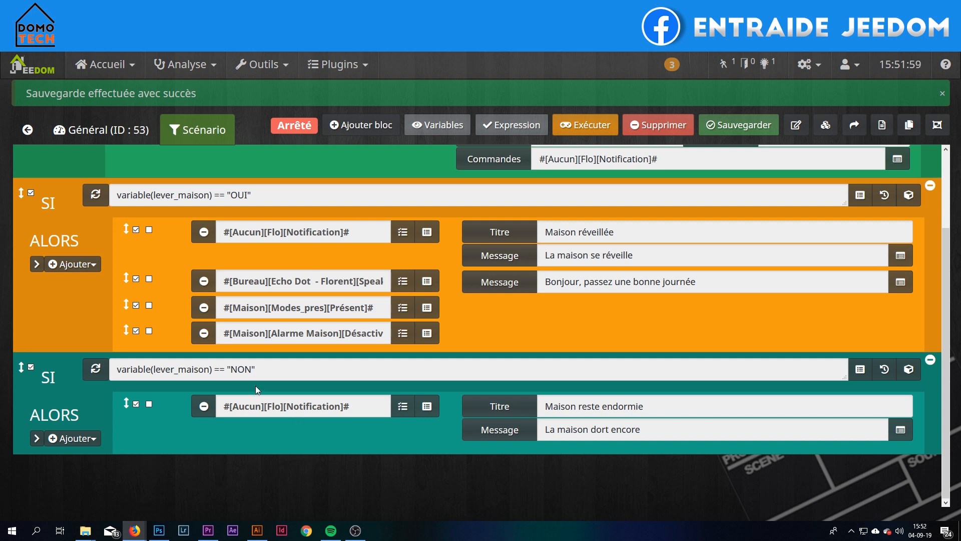
Save the scenario and look over its blocks
click(753, 129)
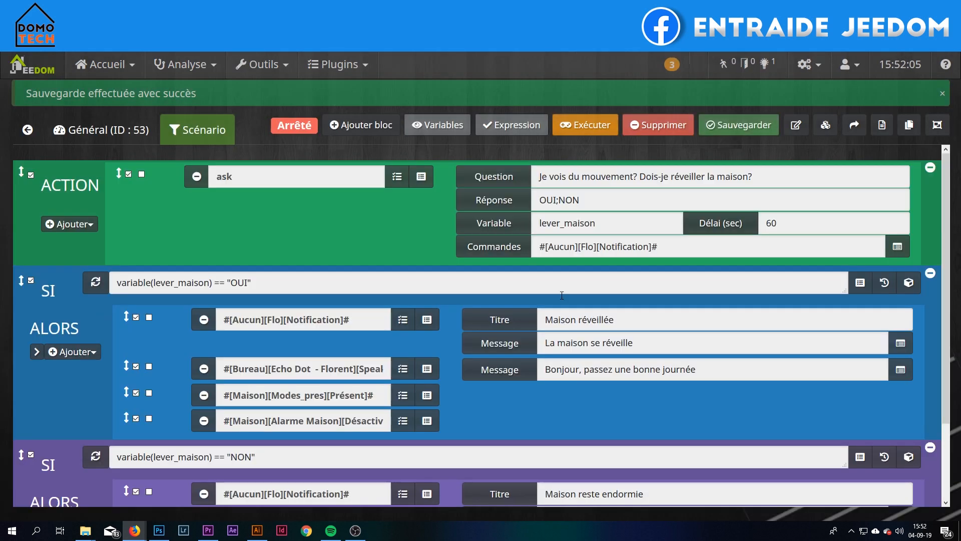
scroll(507, 329, down, 3)
scroll(506, 329, up, 3)
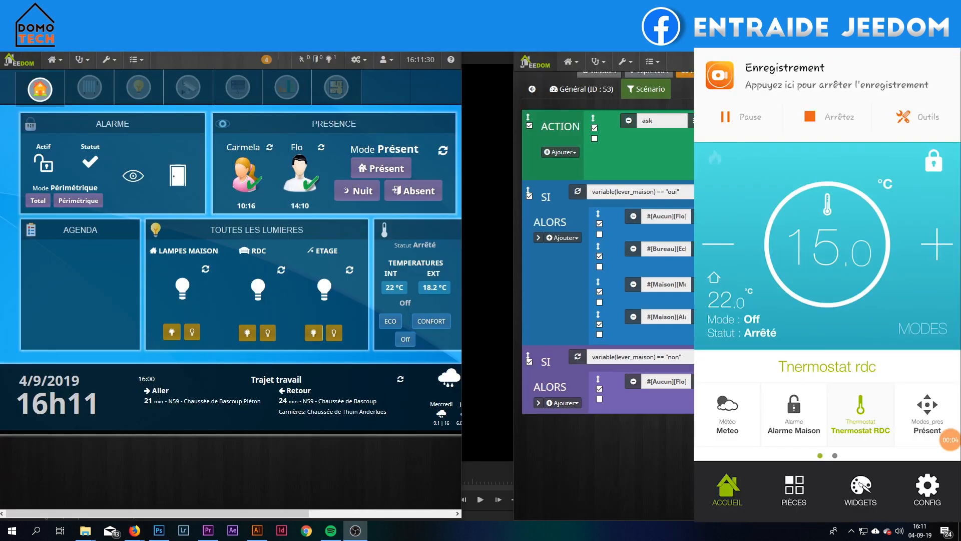
Run the scenario and switch the house's presence mode to Nuit on the dashboard
scroll(608, 265, up, 1)
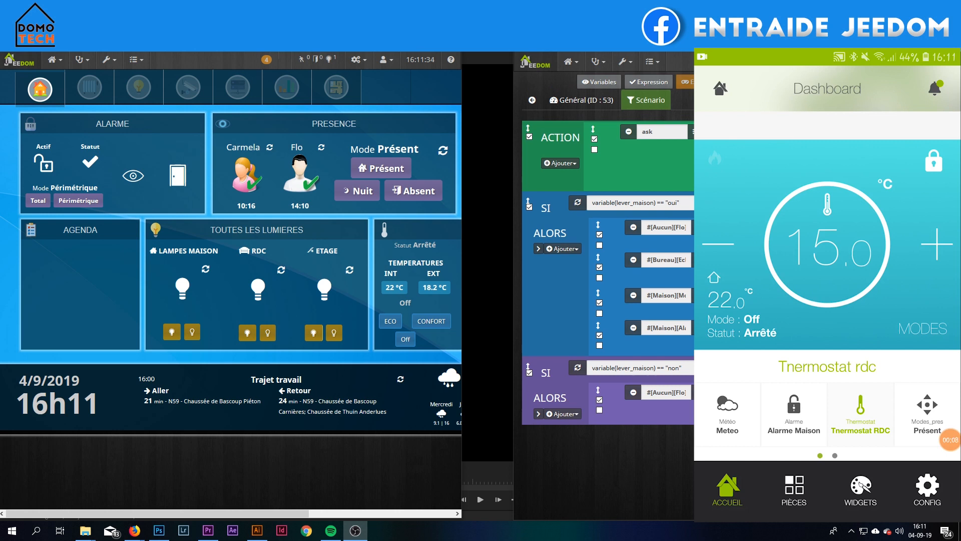
click(691, 81)
click(648, 120)
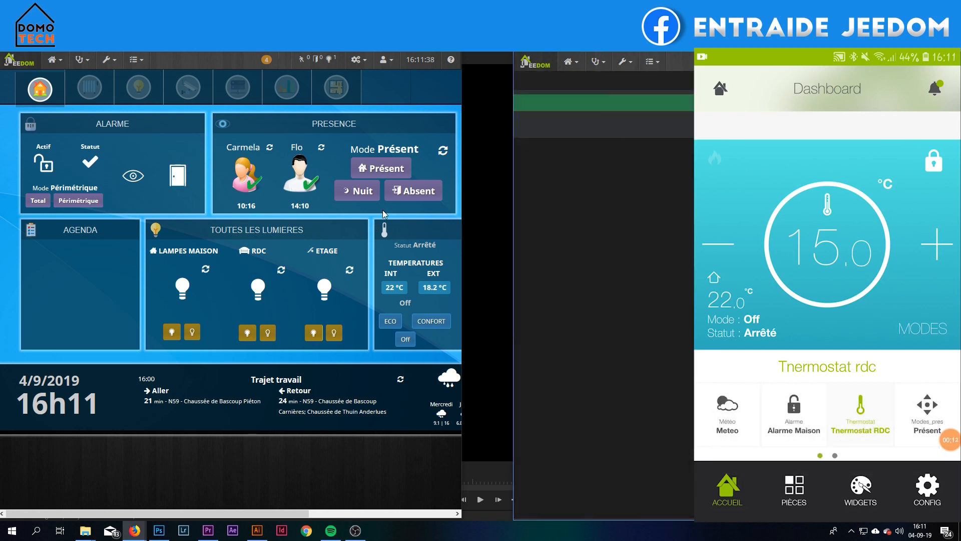
click(363, 194)
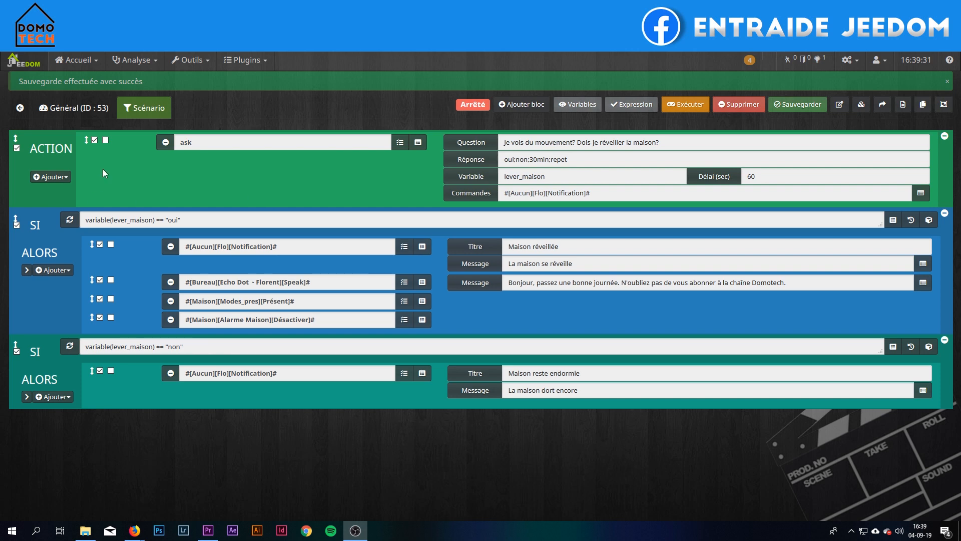
Add a Si/Alors/Sinon block at the end of the scenario with the condition variable(lever_maison) == "30min"
click(521, 104)
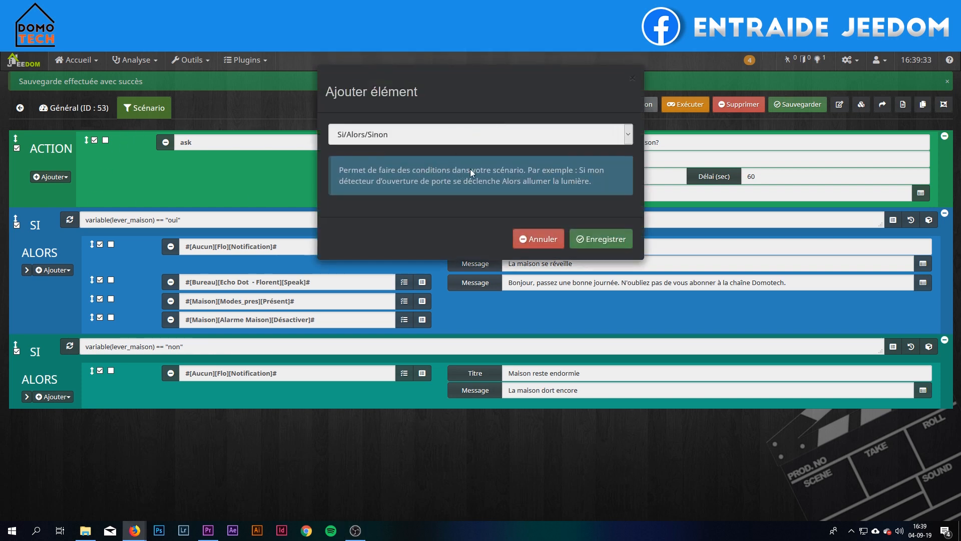
click(608, 241)
drag(209, 346, 62, 347)
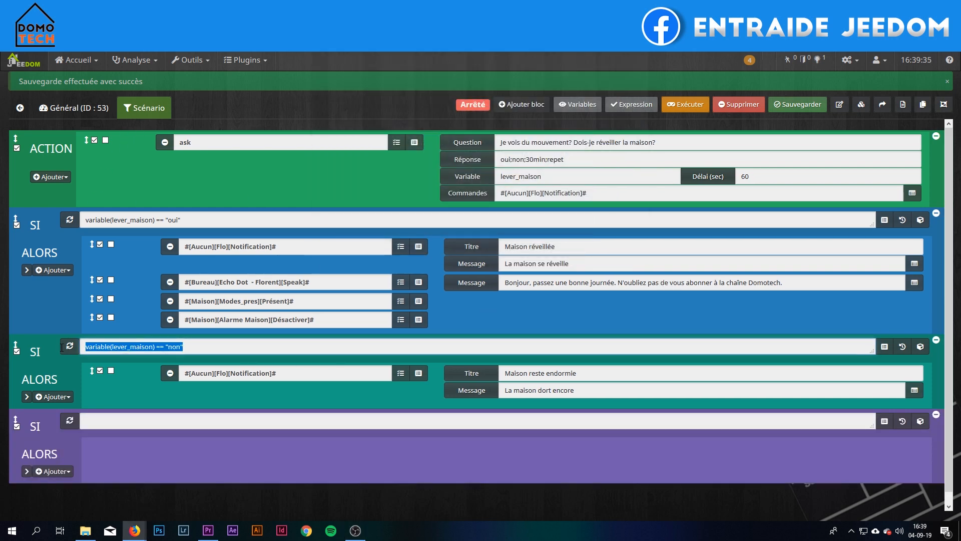
click(202, 425)
key(ctrl+v)
double_click(174, 422)
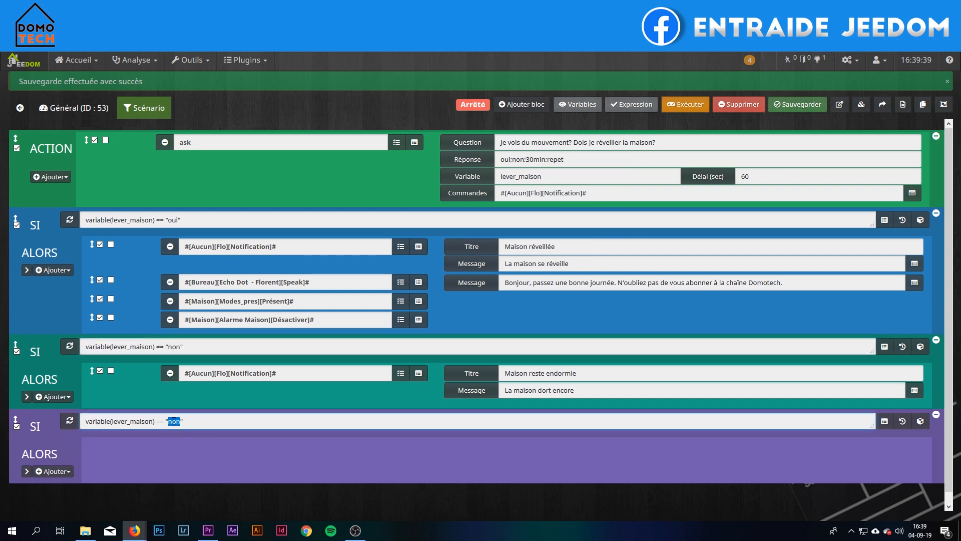
text(30m)
text(in)
Add a Dans block to the "30min" condition's ALORS branch and set its delay to 30 minutes
scroll(151, 441, down, 1)
click(54, 460)
click(70, 479)
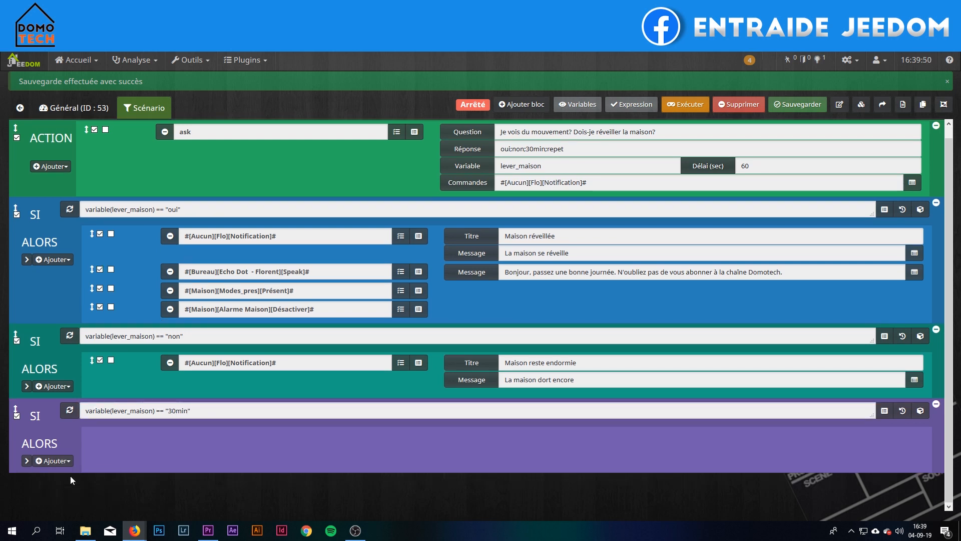
click(429, 134)
click(351, 193)
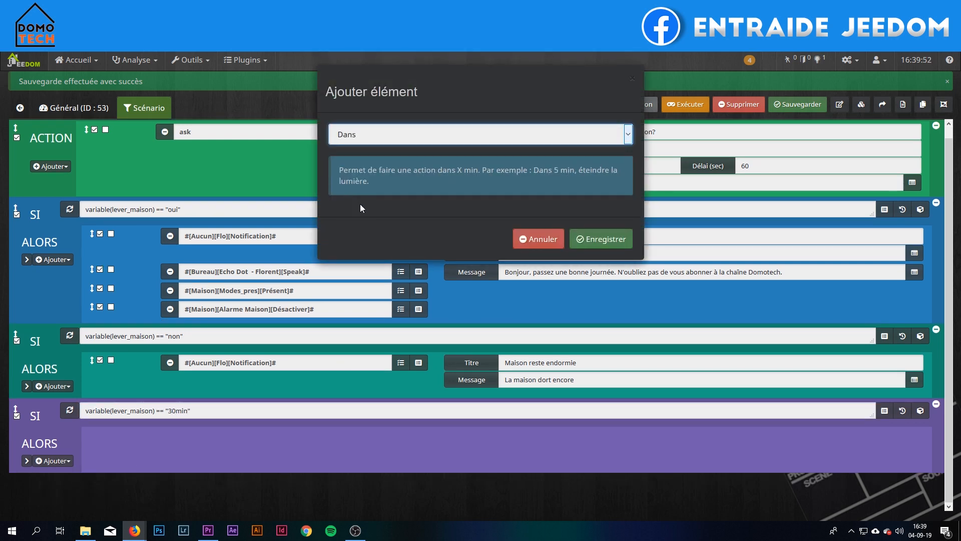
click(601, 239)
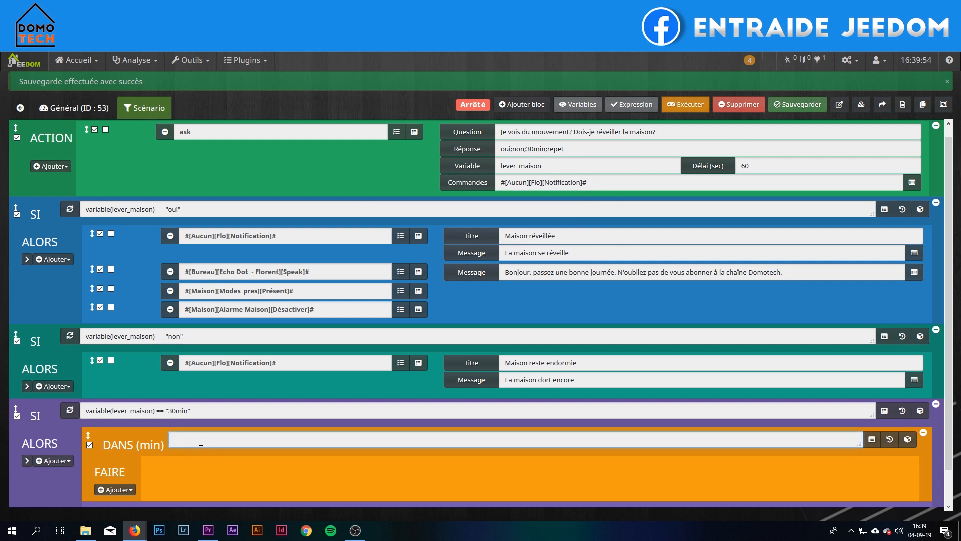
text(30)
Add an action inside the 30-minute Dans block, reusing the Notification command from the "oui" block
scroll(205, 470, down, 2)
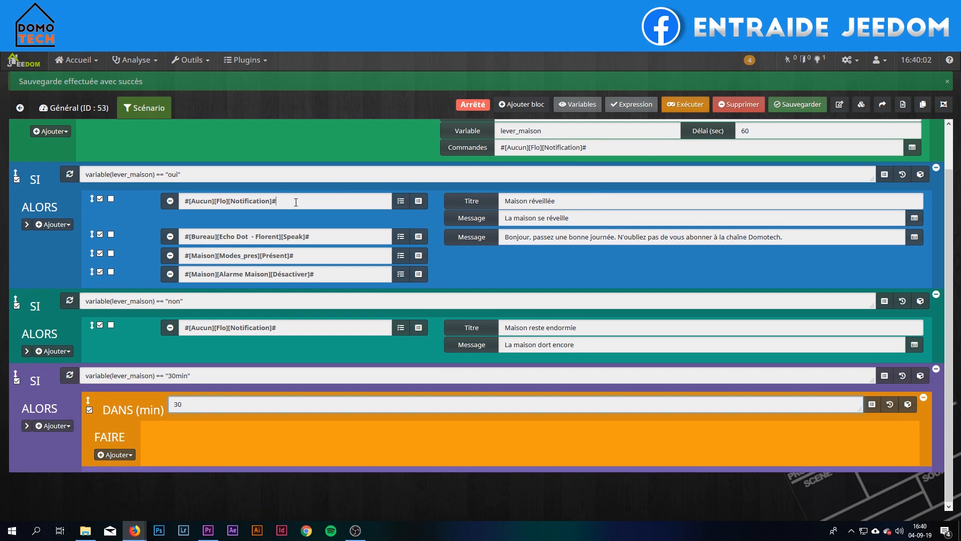
drag(302, 203, 157, 207)
key(ctrl+c)
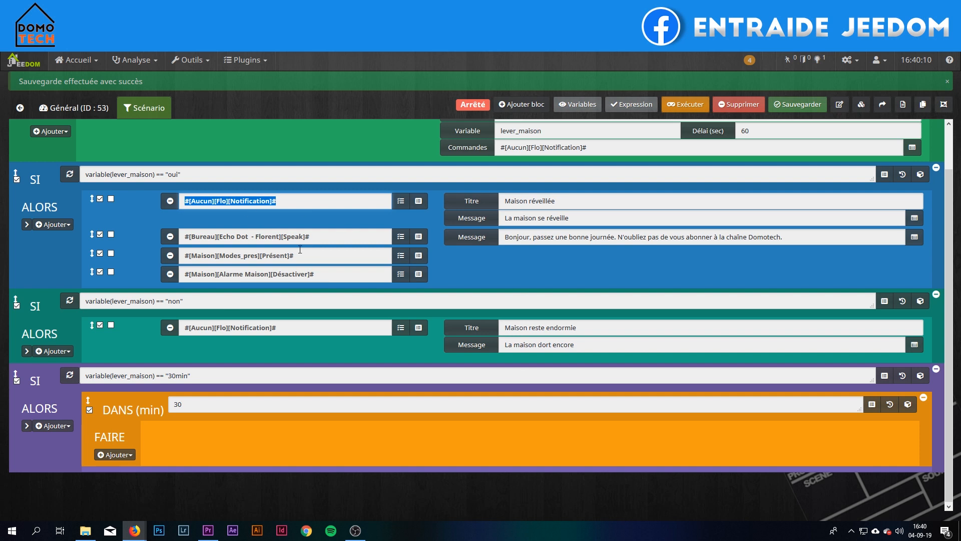
click(121, 455)
click(133, 485)
click(257, 431)
key(ctrl+v)
Give the delayed notification the title "Maison réveillée" and the message "La maison se réveille", copied from the "oui" block
click(531, 453)
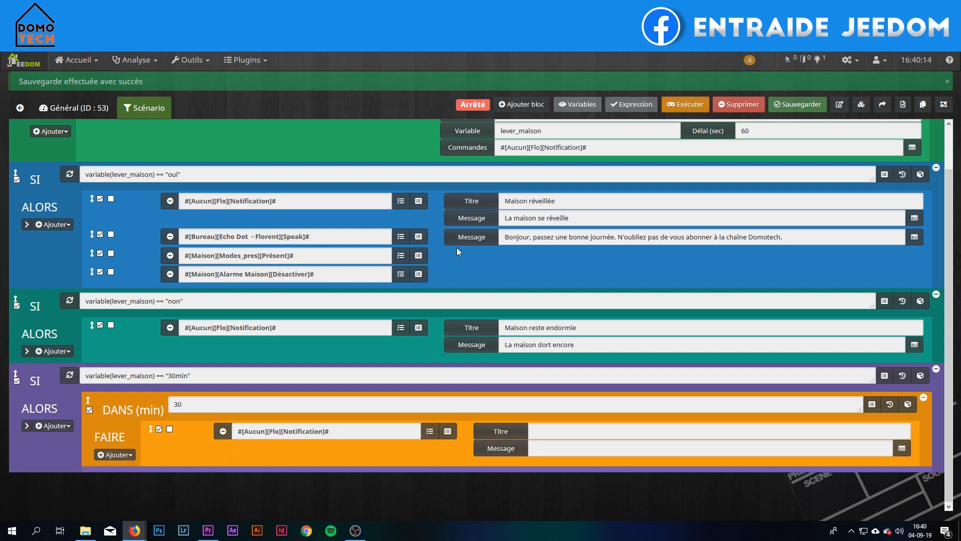
drag(560, 203, 386, 210)
key(ctrl+c)
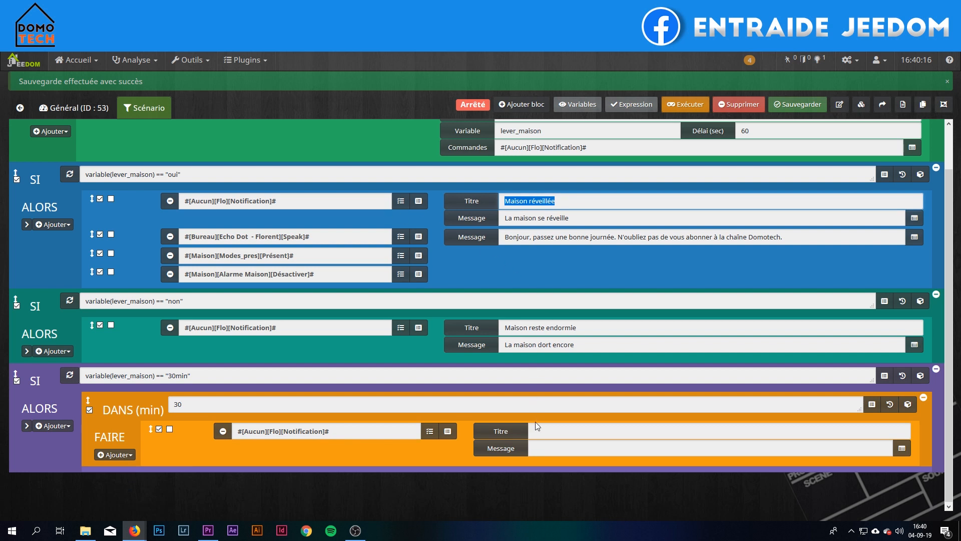
click(536, 431)
key(ctrl+v)
drag(570, 217, 460, 221)
key(ctrl+c)
click(559, 448)
key(ctrl+v)
Add a second action to the 30-minute Dans block, reusing the Echo Dot Speak command from the "oui" block
click(115, 455)
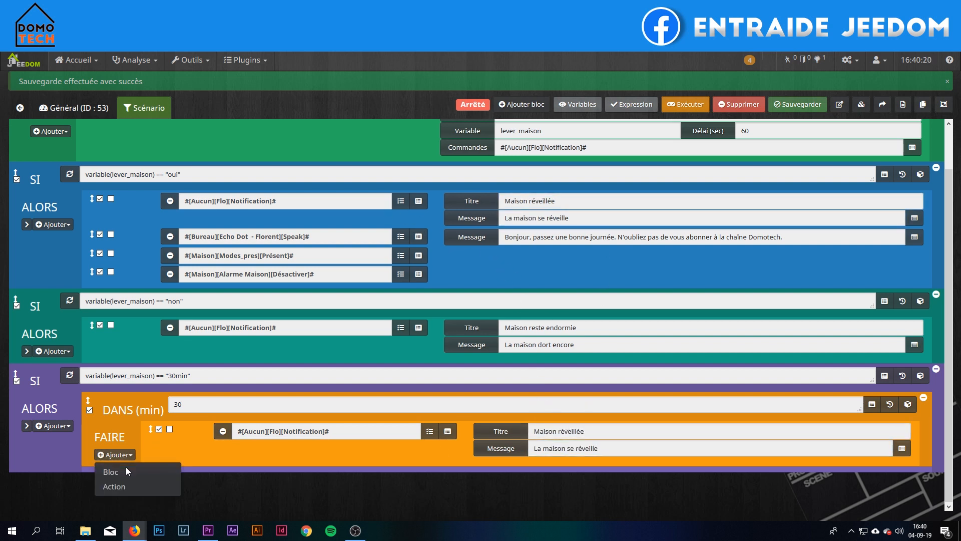
click(134, 468)
click(279, 236)
key(ctrl+a)
key(ctrl+c)
click(293, 467)
key(ctrl+v)
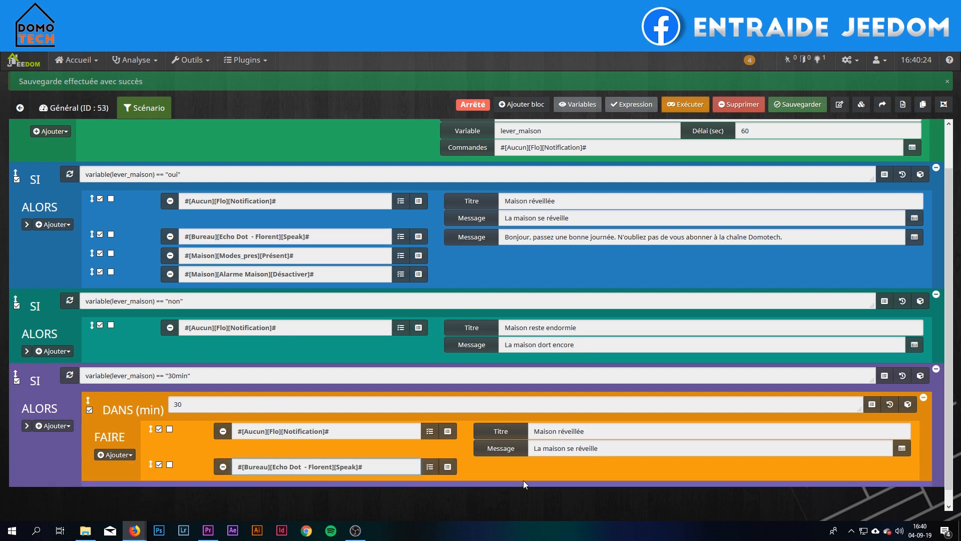
Copy the "oui" block's spoken message "Bonjour, passez une bonne journée. N'oubliez pas de vous abonner à la chaîne Domotech." into the delayed Speak action
click(564, 243)
key(ctrl+a)
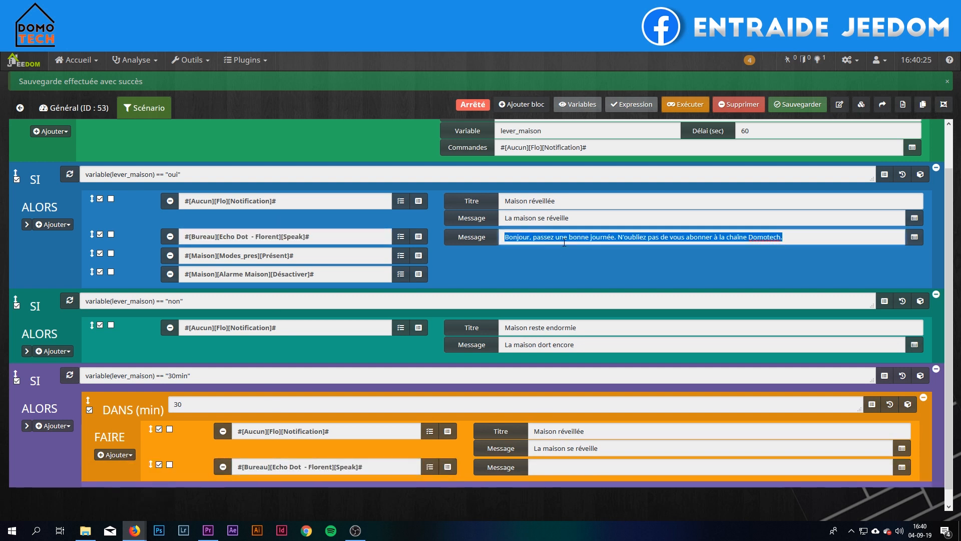
key(ctrl+c)
click(575, 466)
key(ctrl+v)
Add another Si/Alors/Sinon block at the end of the scenario with the condition variable(lever_maison) == "repet"
scroll(452, 502, down, 1)
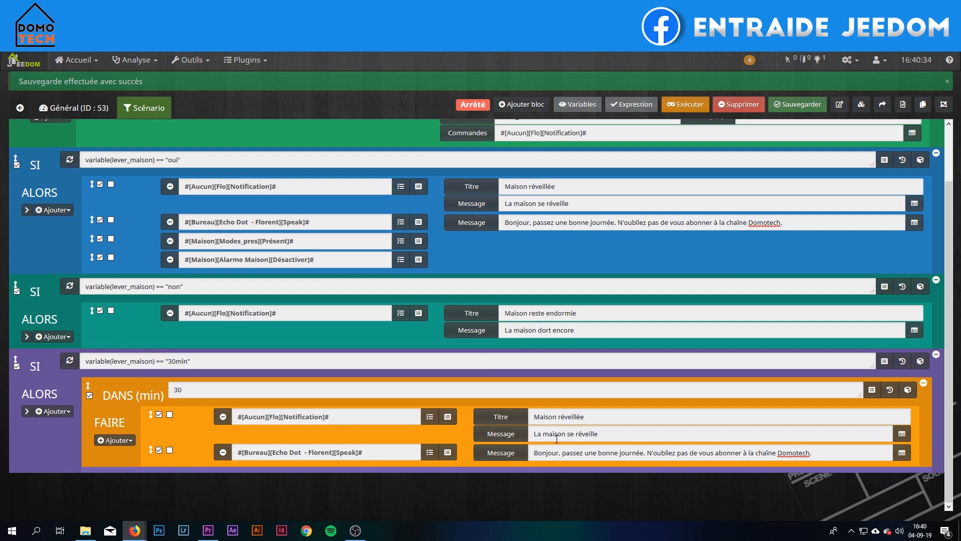
click(522, 104)
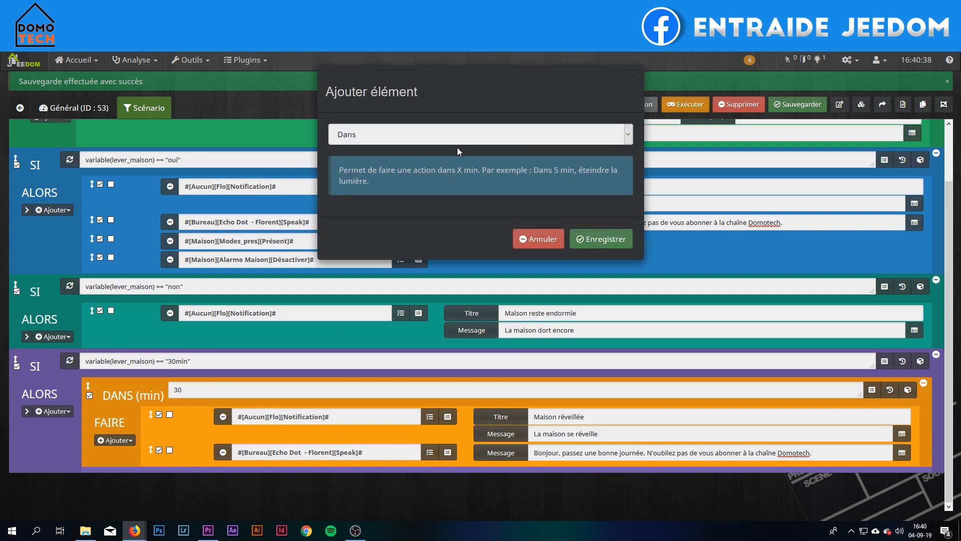
click(436, 140)
click(397, 149)
click(601, 239)
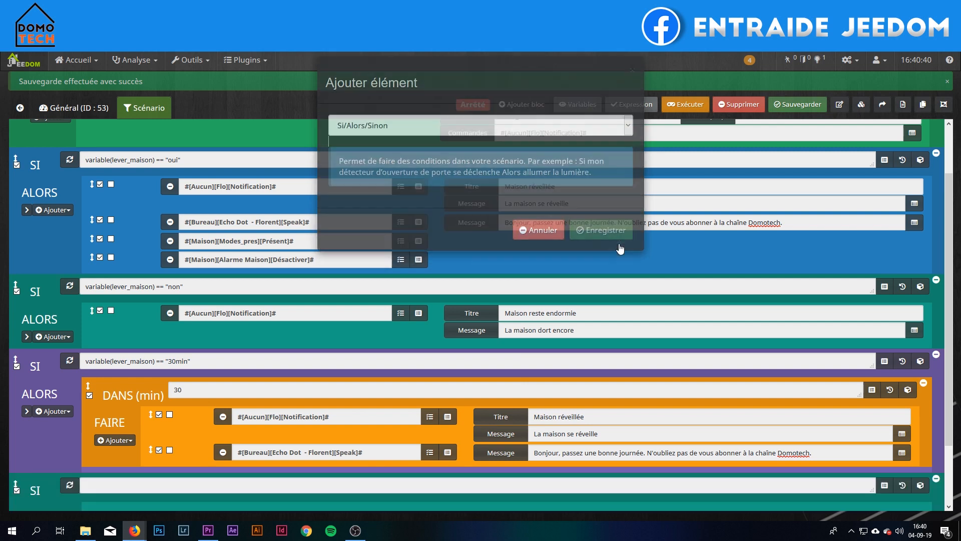
scroll(291, 382, down, 2)
drag(213, 289, 30, 289)
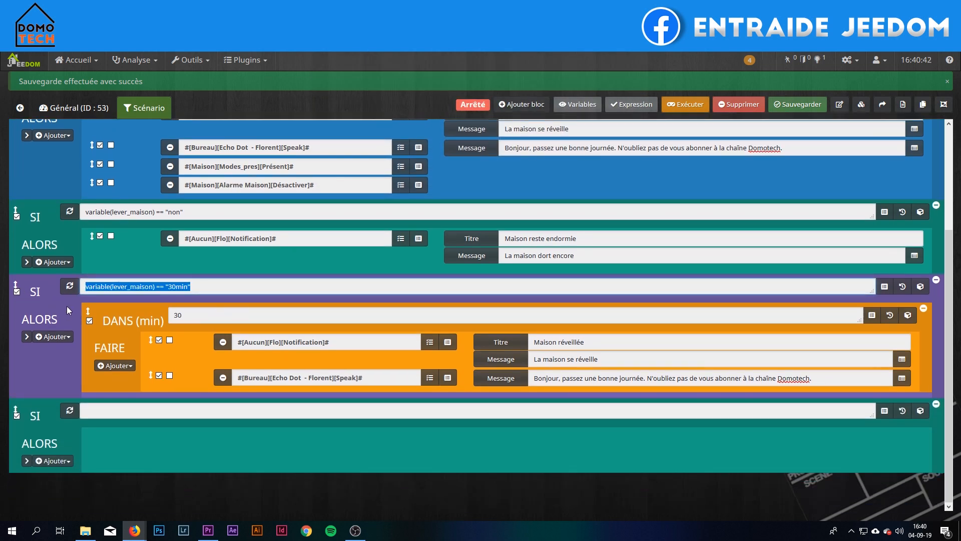
click(179, 410)
key(ctrl+v)
double_click(179, 411)
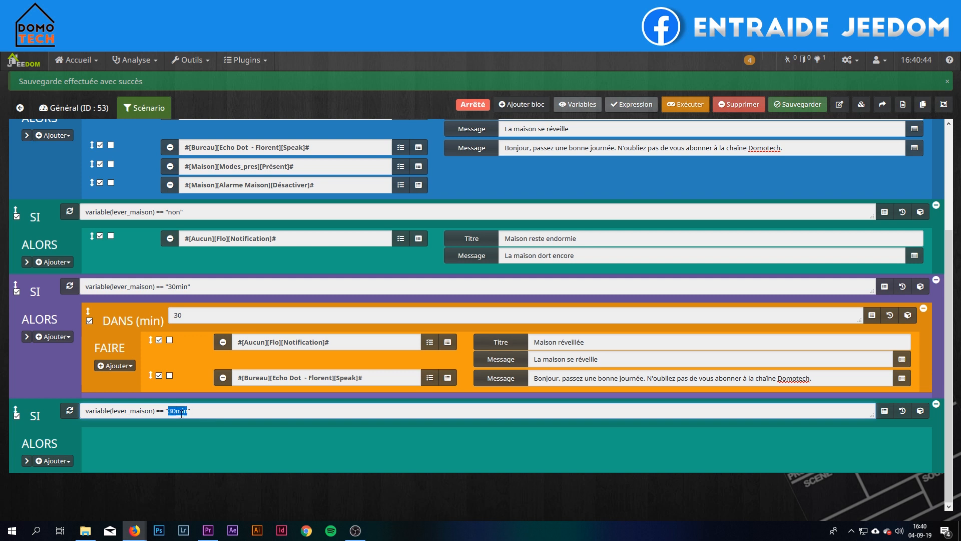
text(repet)
click(53, 460)
click(52, 492)
click(425, 440)
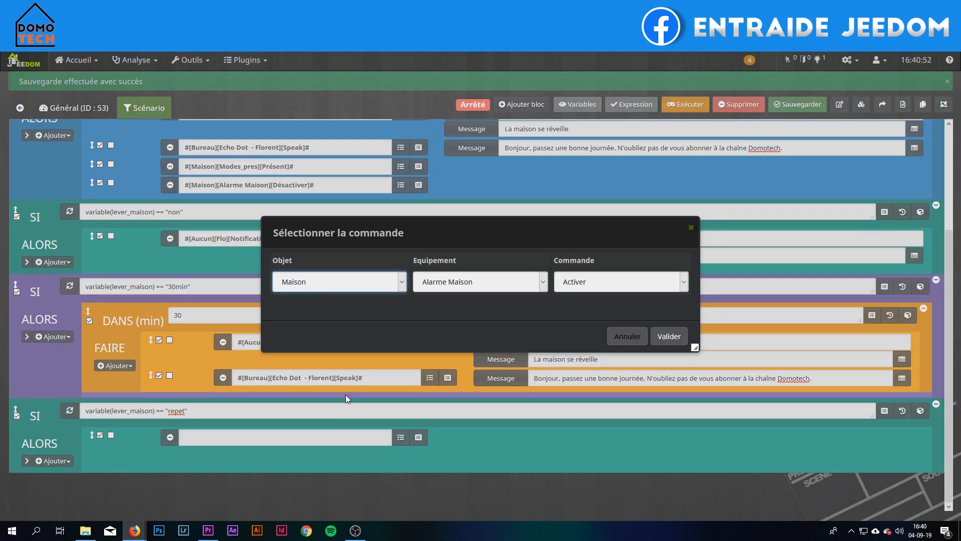
click(259, 375)
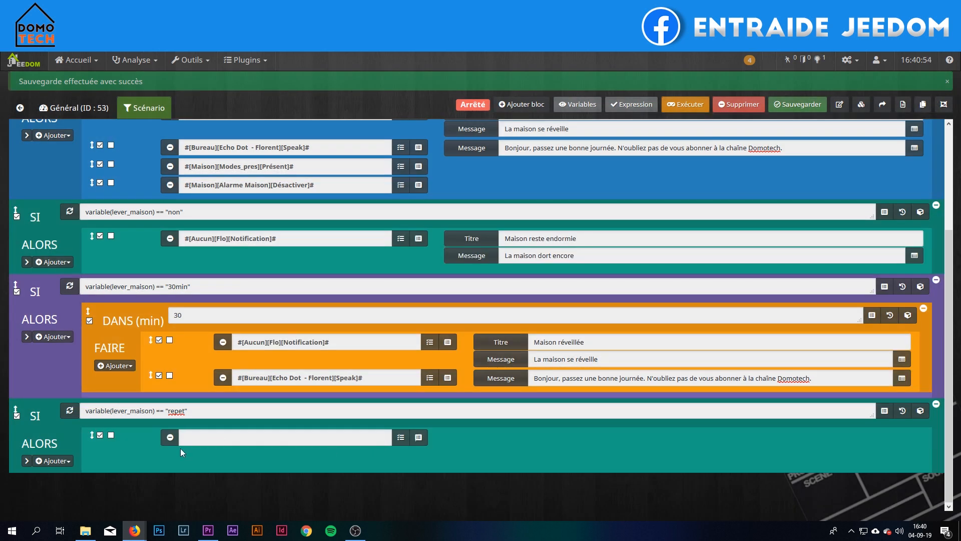
click(170, 437)
Add a Dans block to the "repet" condition's ALORS branch and set its delay to 60 minutes
click(52, 460)
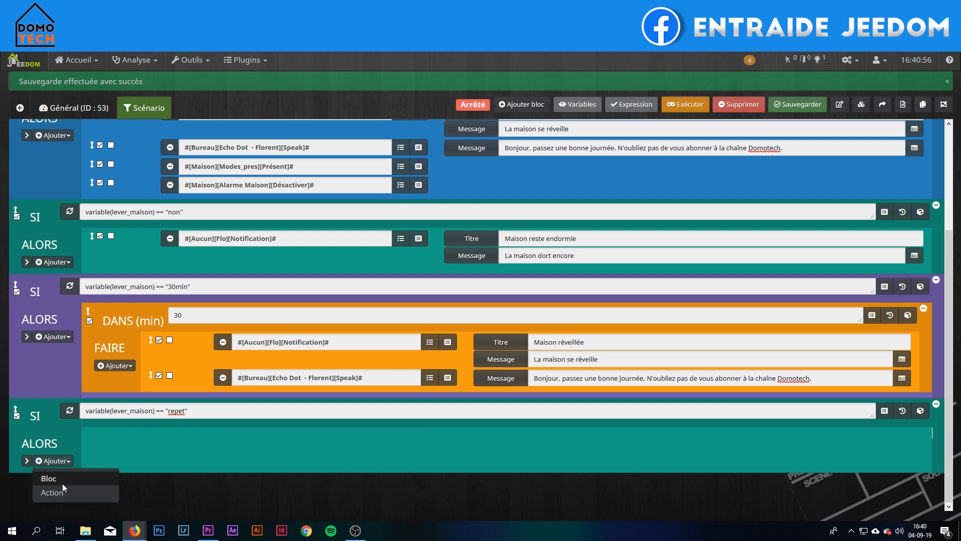
click(66, 479)
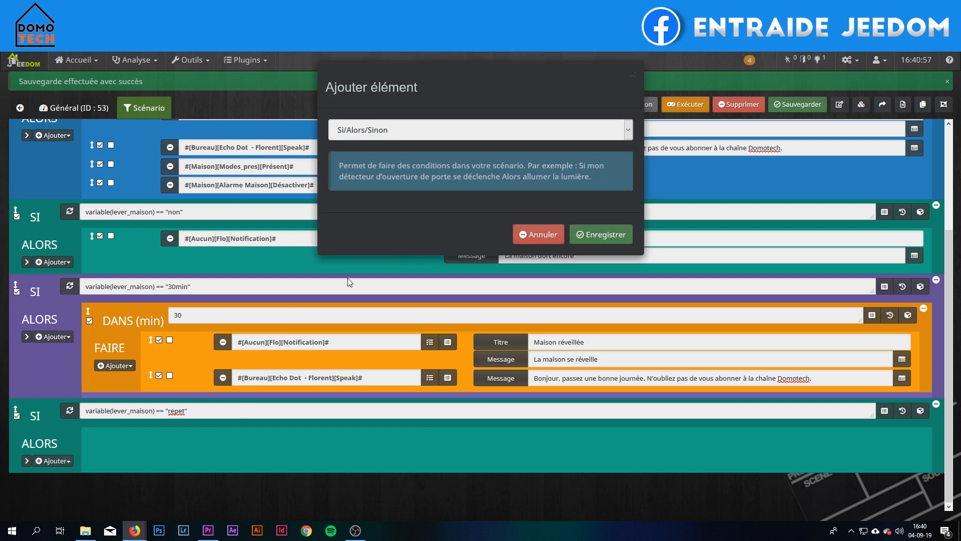
click(405, 136)
click(354, 193)
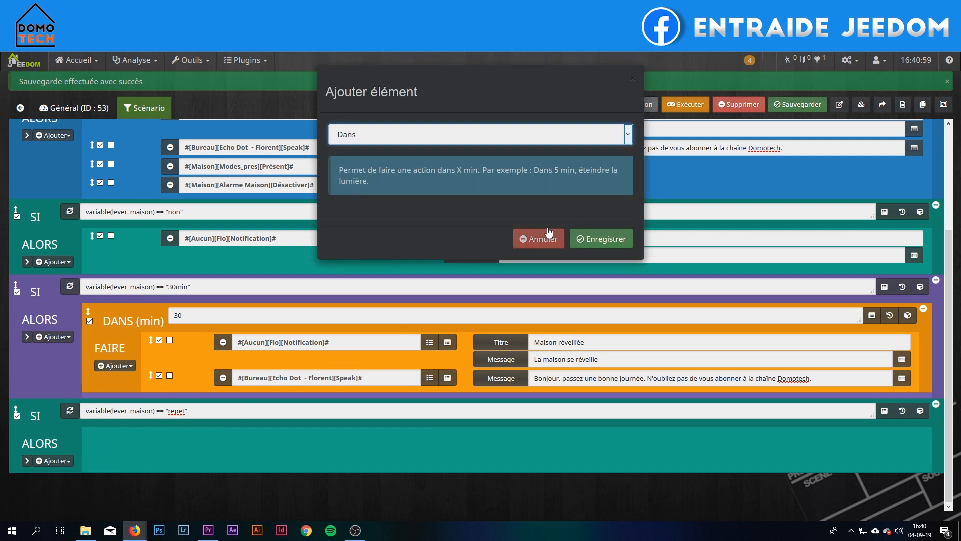
click(603, 240)
text(60)
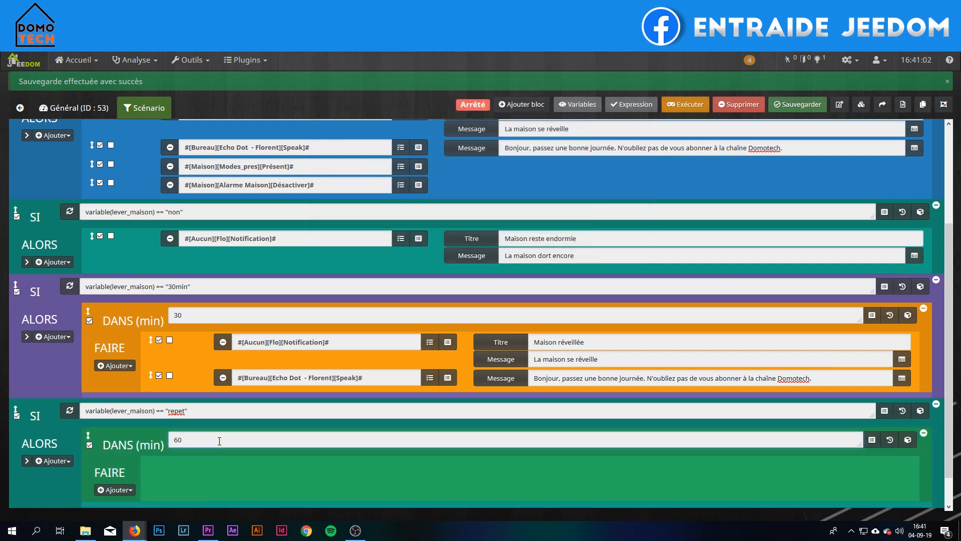
click(112, 493)
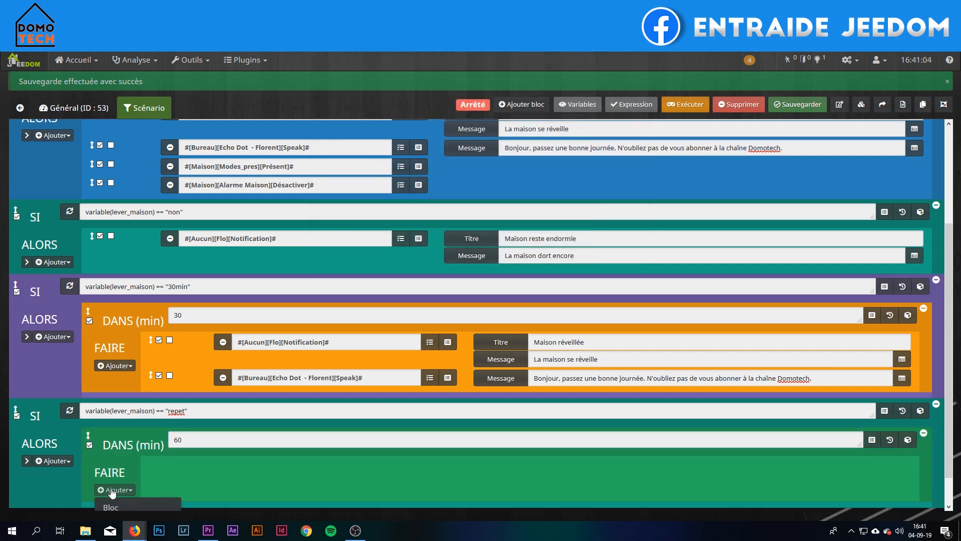
scroll(157, 476, down, 1)
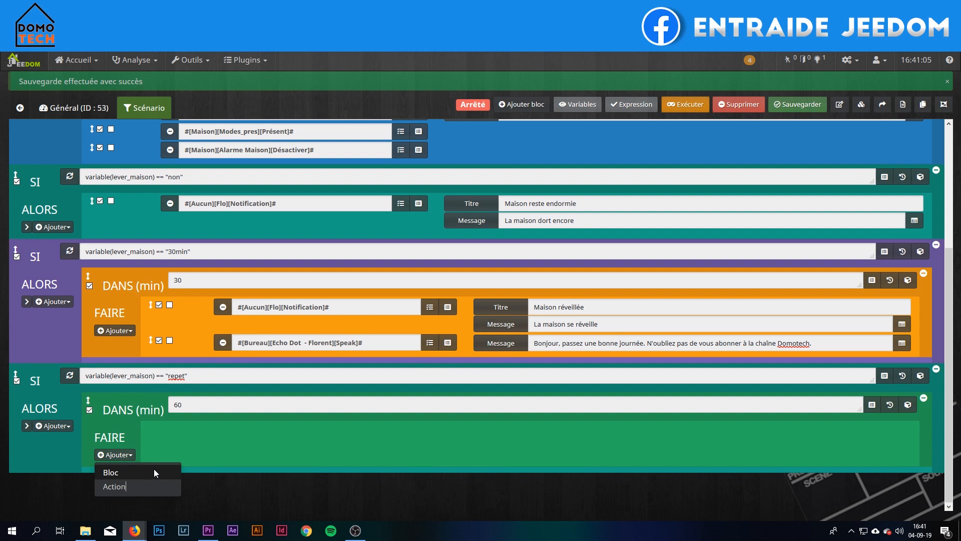
click(123, 476)
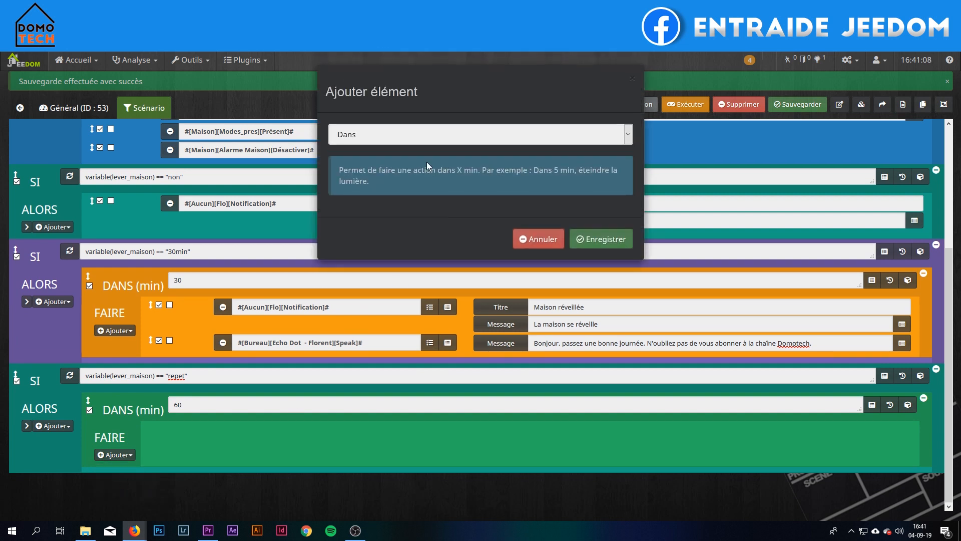
click(390, 135)
click(118, 461)
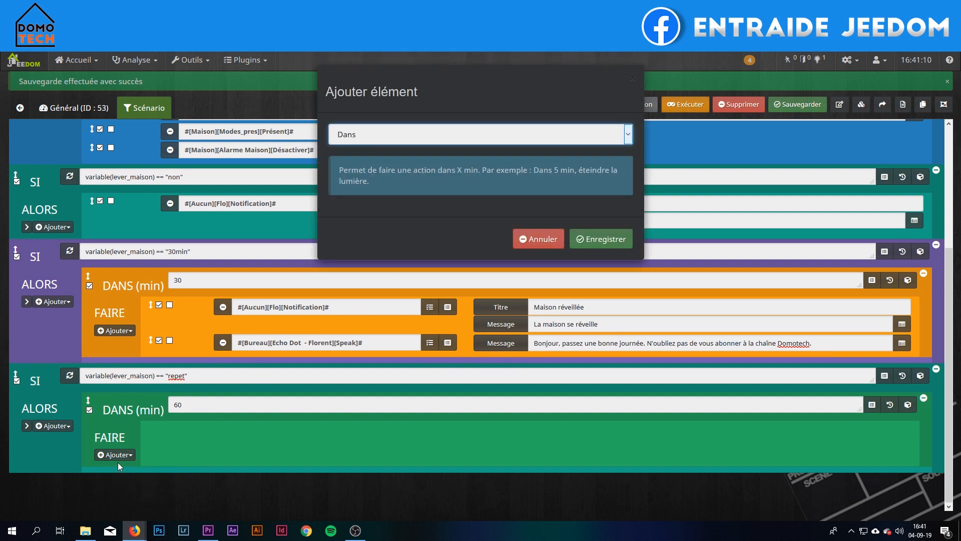
click(119, 460)
Add a Scénario action inside the 60-minute Dans block that starts the [Test] scenario
click(123, 458)
click(136, 486)
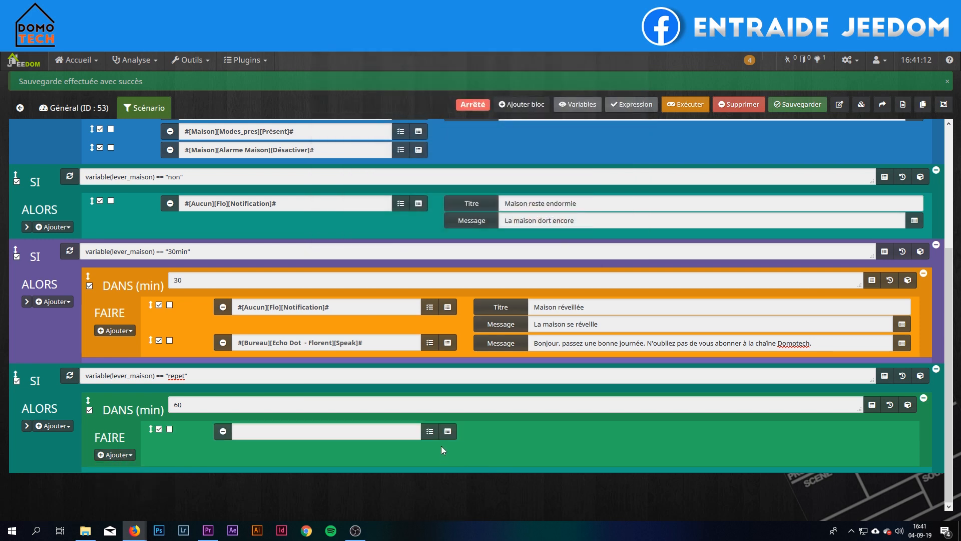
click(430, 432)
click(359, 267)
click(358, 267)
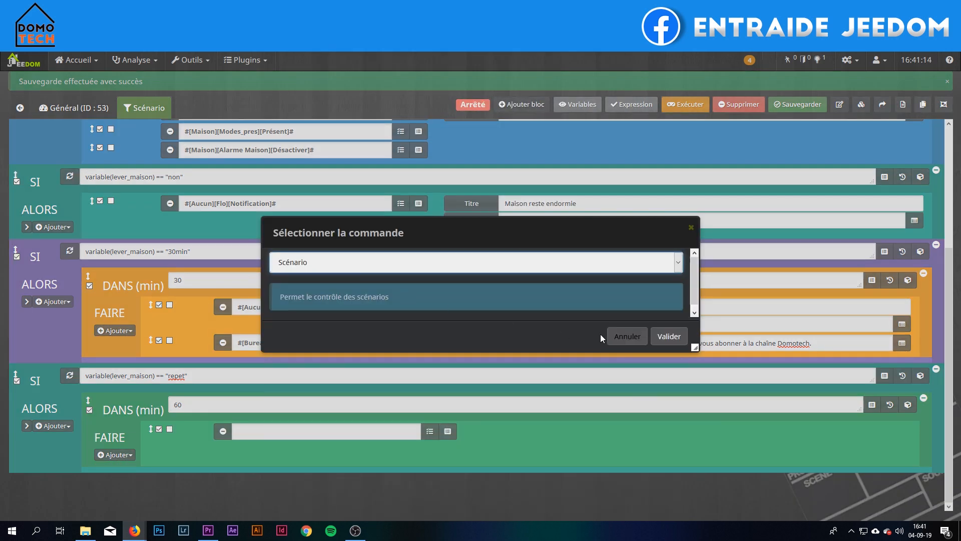
click(669, 336)
click(599, 434)
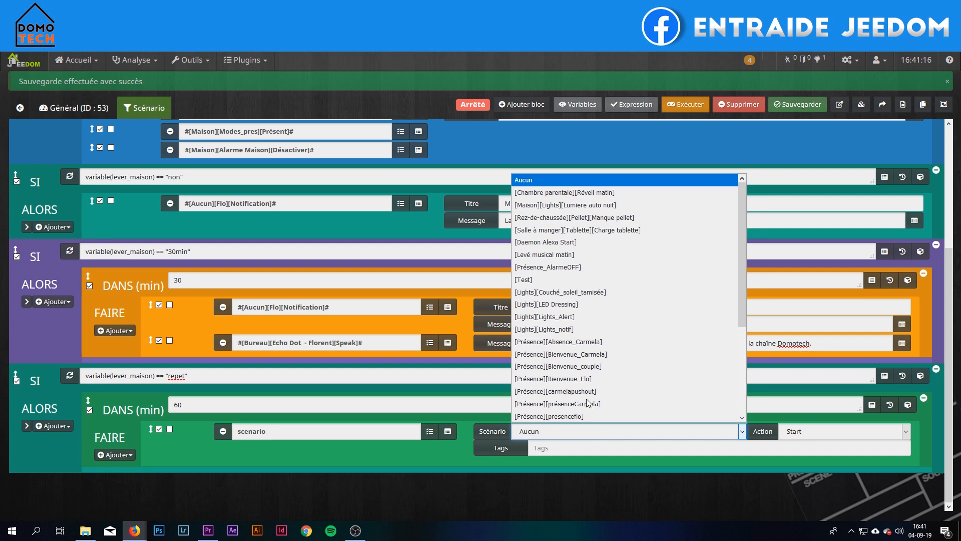
click(537, 277)
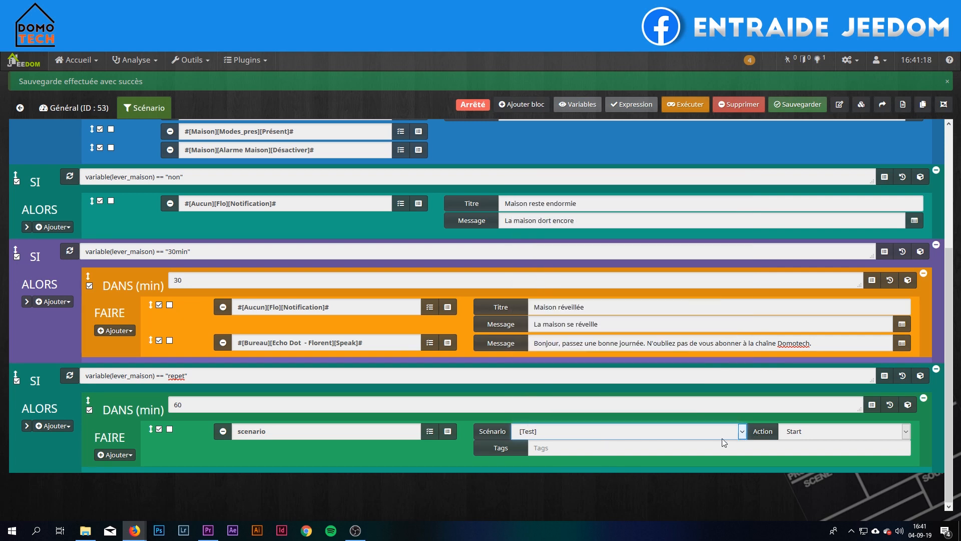
Save the scenario and review its condition blocks for each answer
click(795, 105)
scroll(306, 456, down, 3)
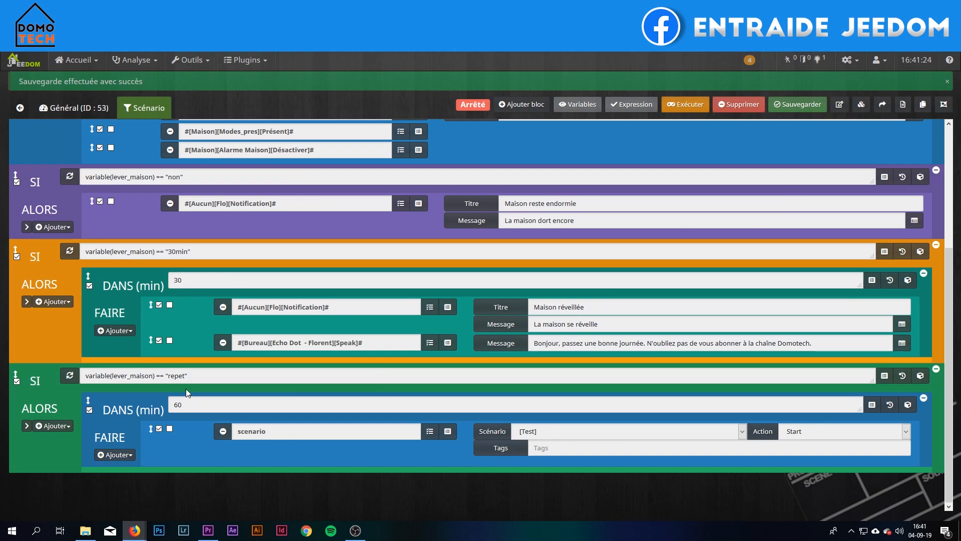
scroll(260, 447, up, 3)
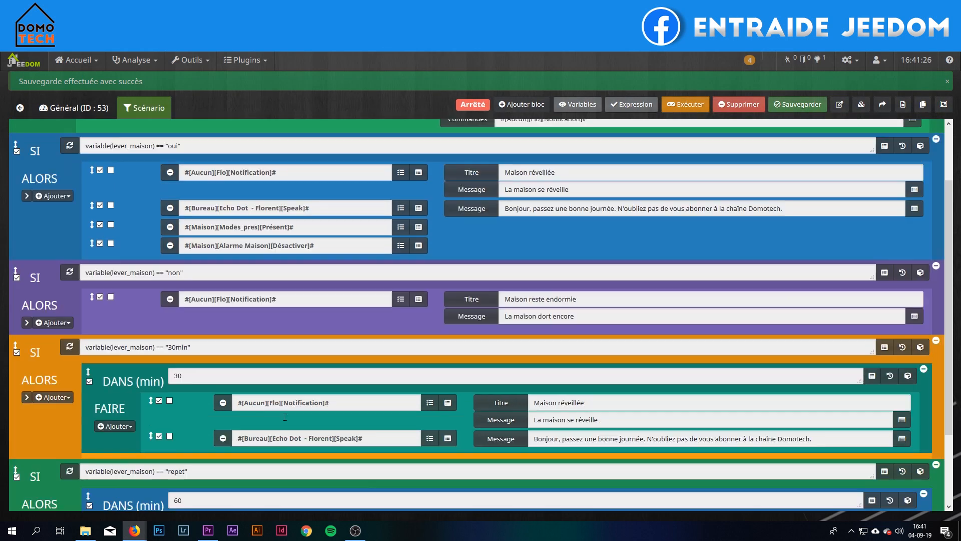